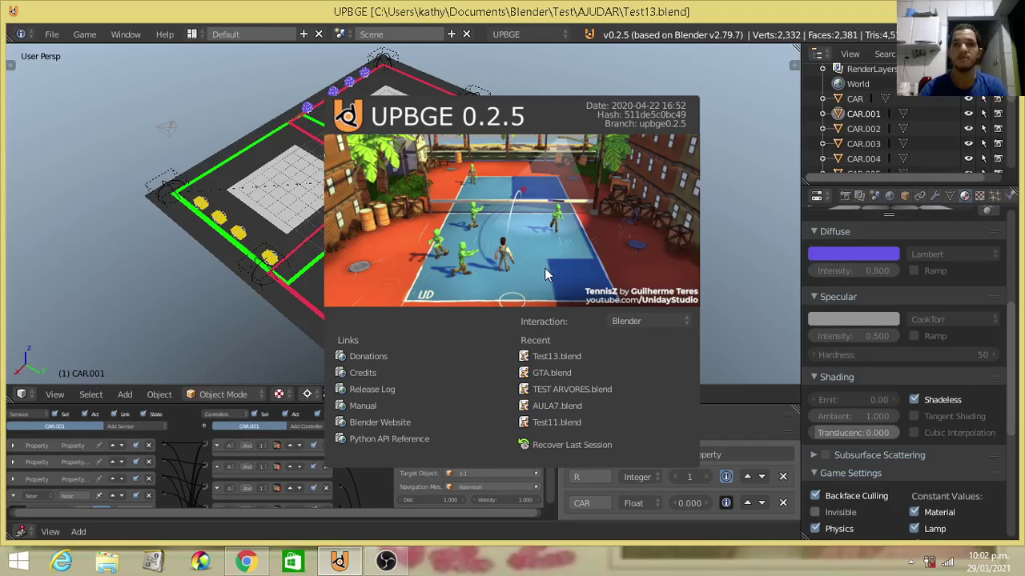
Dismiss the splash screen and orbit around the Test13 traffic board's red and green paths
click(747, 324)
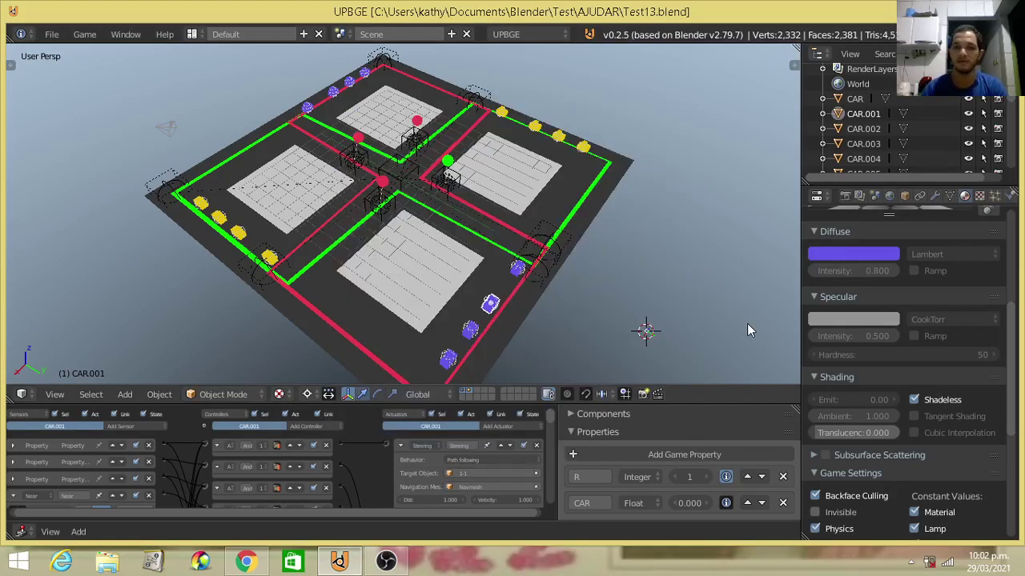
mouse_move(576, 333)
middle_down()
mouse_move(620, 281)
mouse_move(437, 276)
middle_up()
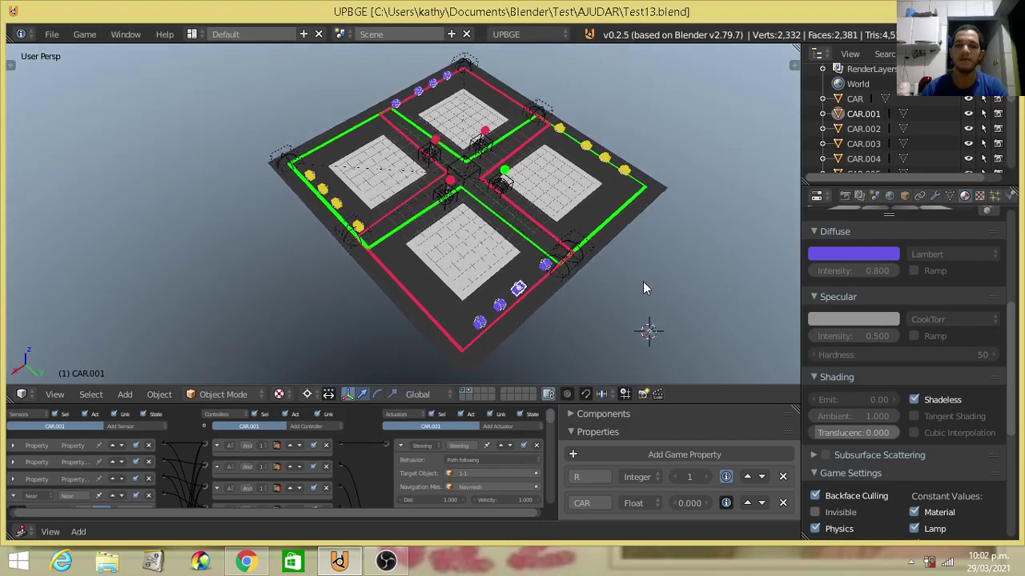
mouse_move(432, 247)
middle_down()
mouse_move(527, 278)
mouse_move(478, 289)
mouse_move(502, 263)
middle_up()
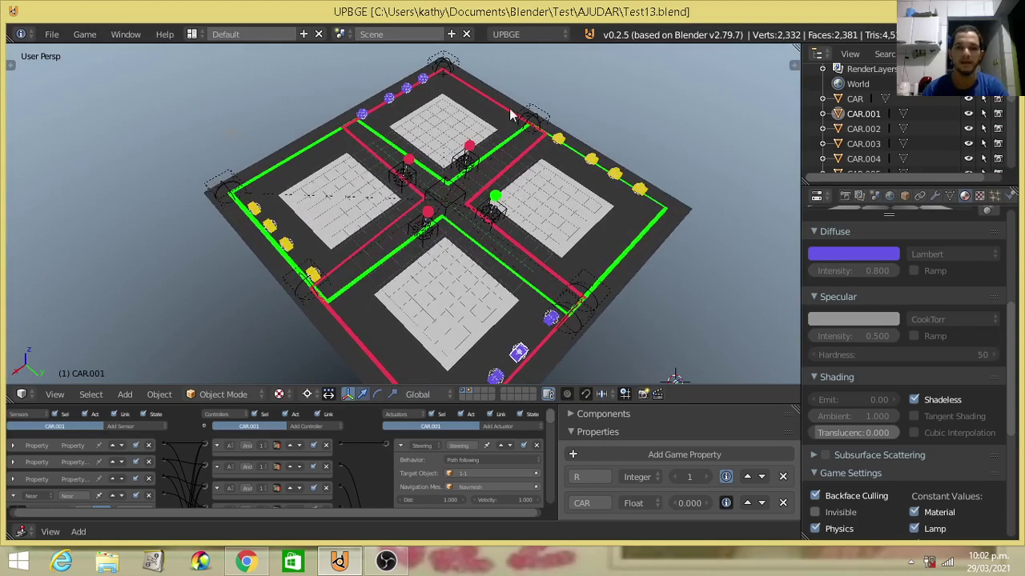
middle_drag(587, 337, 516, 366)
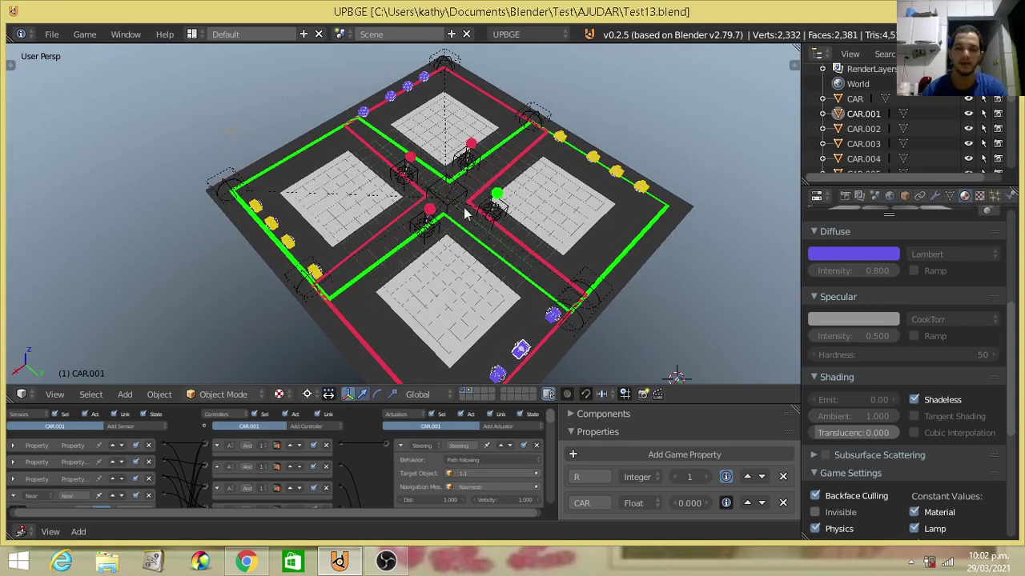
mouse_move(462, 289)
middle_down()
mouse_move(608, 229)
mouse_move(570, 283)
mouse_move(547, 276)
mouse_move(574, 257)
middle_up()
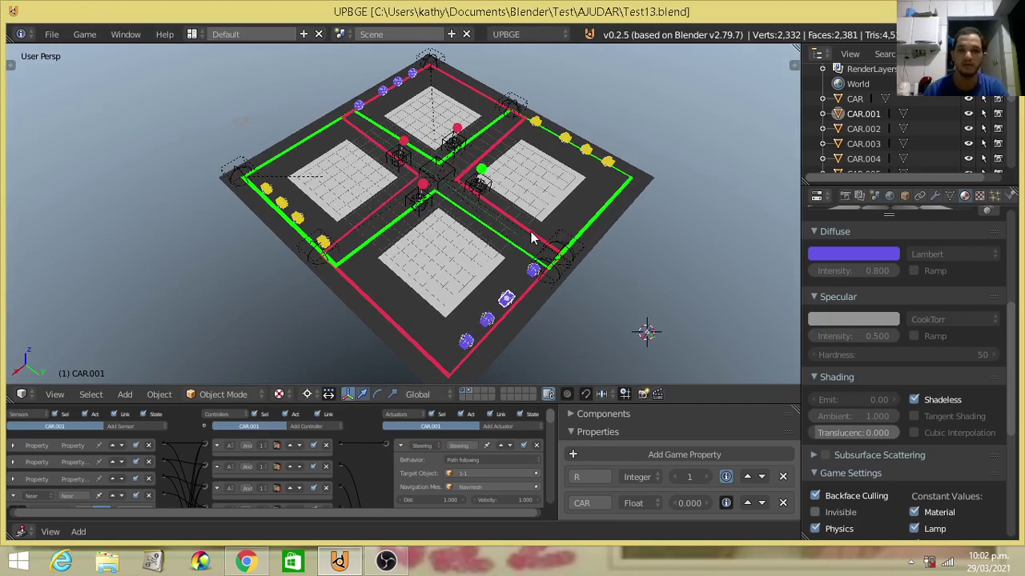
right_click(509, 255)
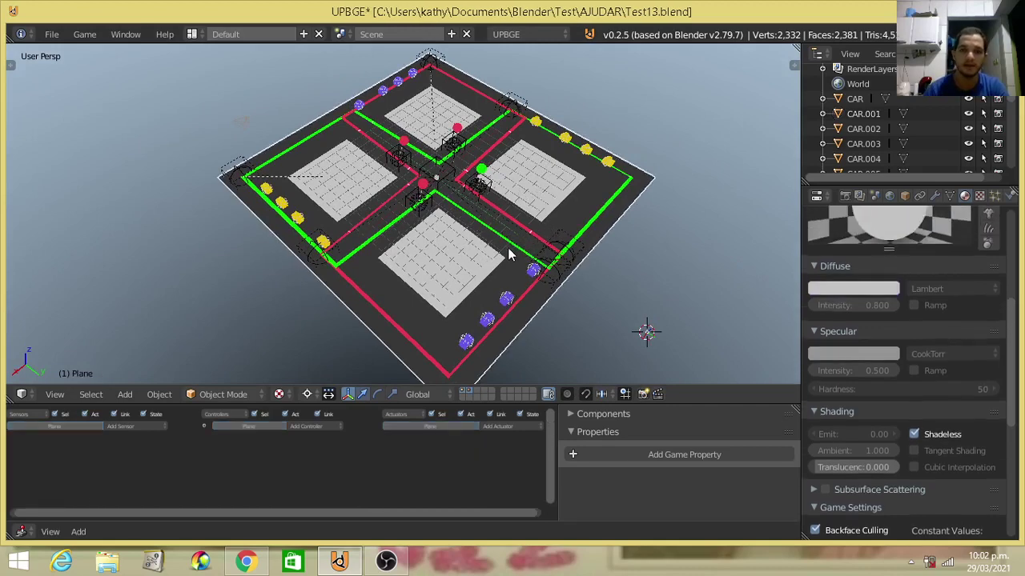
right_click(517, 308)
right_click(520, 312)
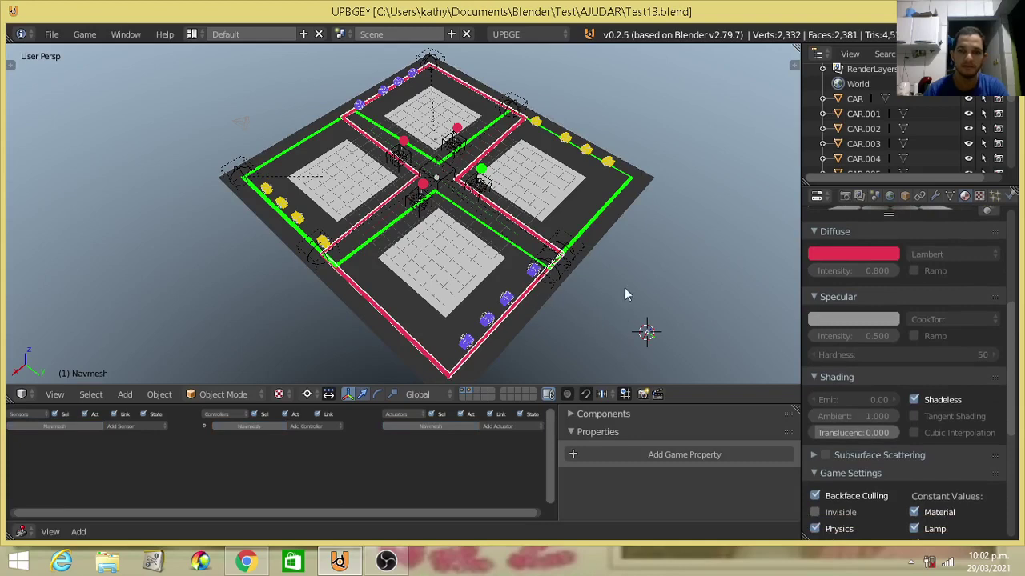
right_click(587, 236)
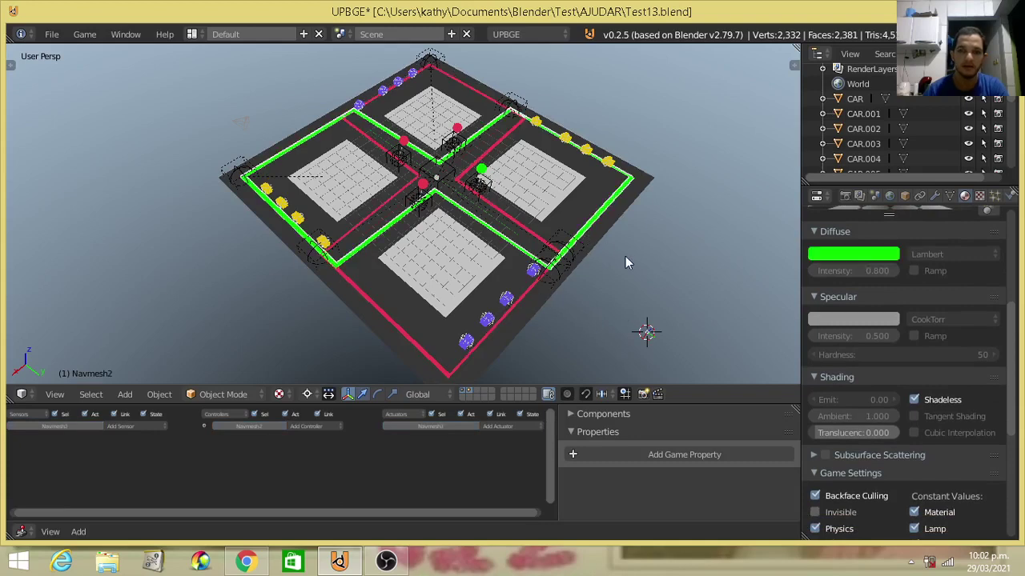
click(639, 298)
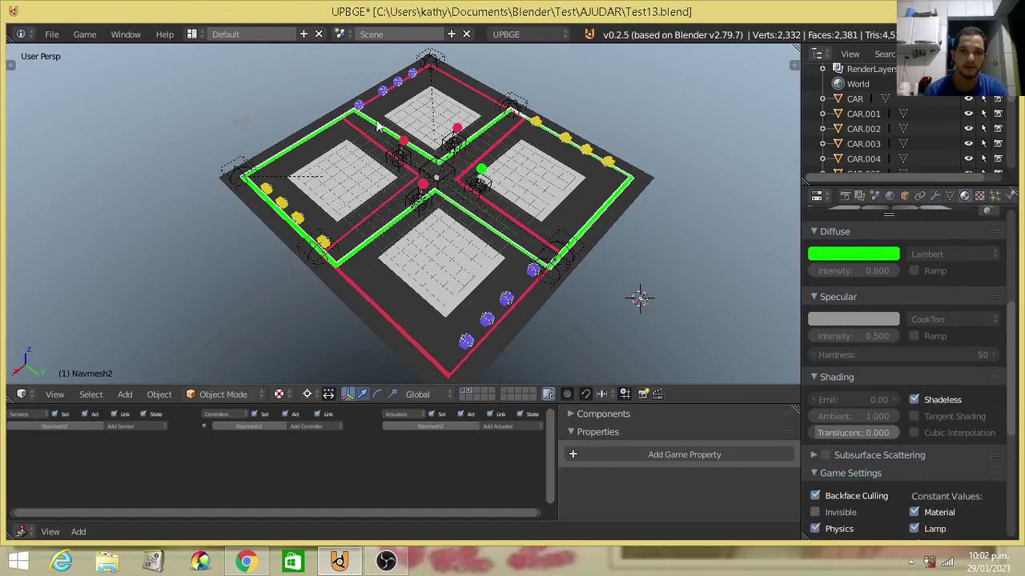
right_click(528, 296)
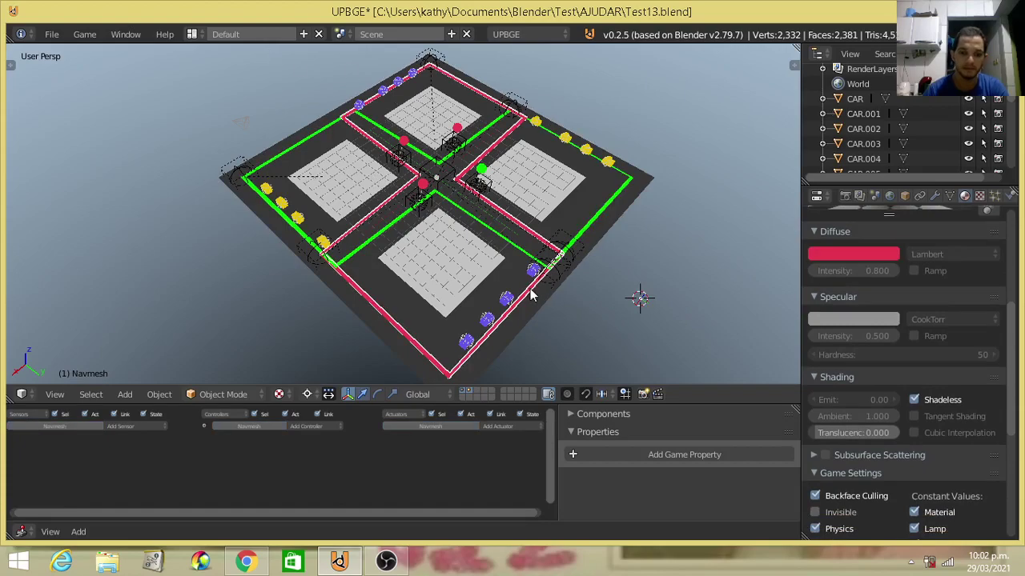
key(g)
right_click(564, 225)
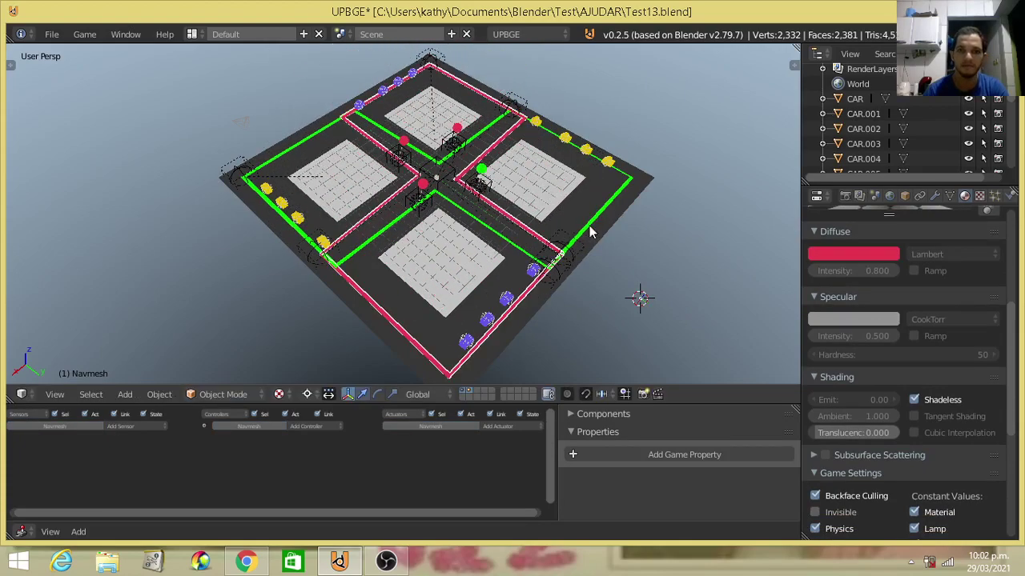
right_click(590, 232)
key(g)
right_click(635, 252)
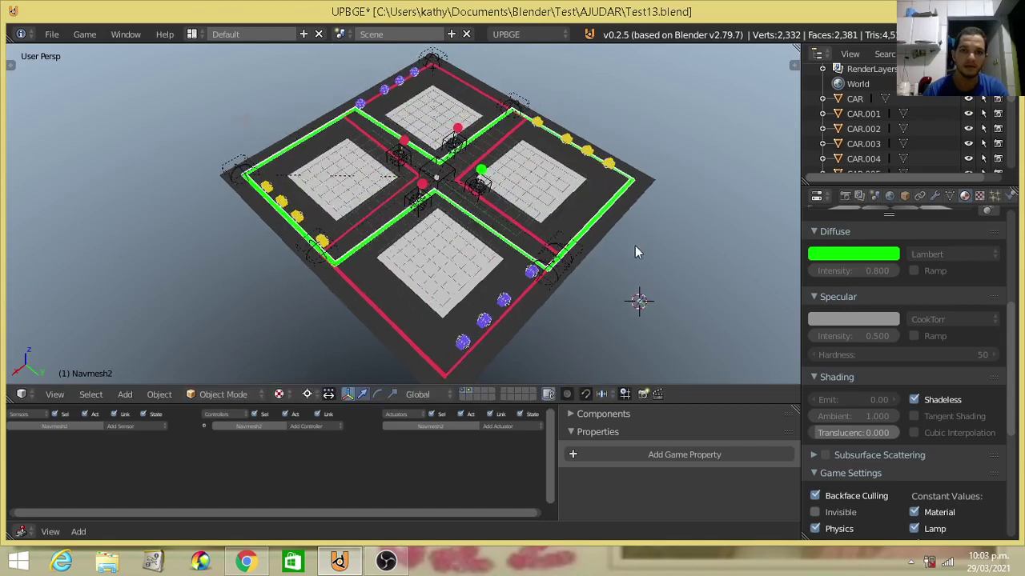
mouse_move(635, 252)
middle_down()
mouse_move(631, 174)
mouse_move(584, 281)
middle_up()
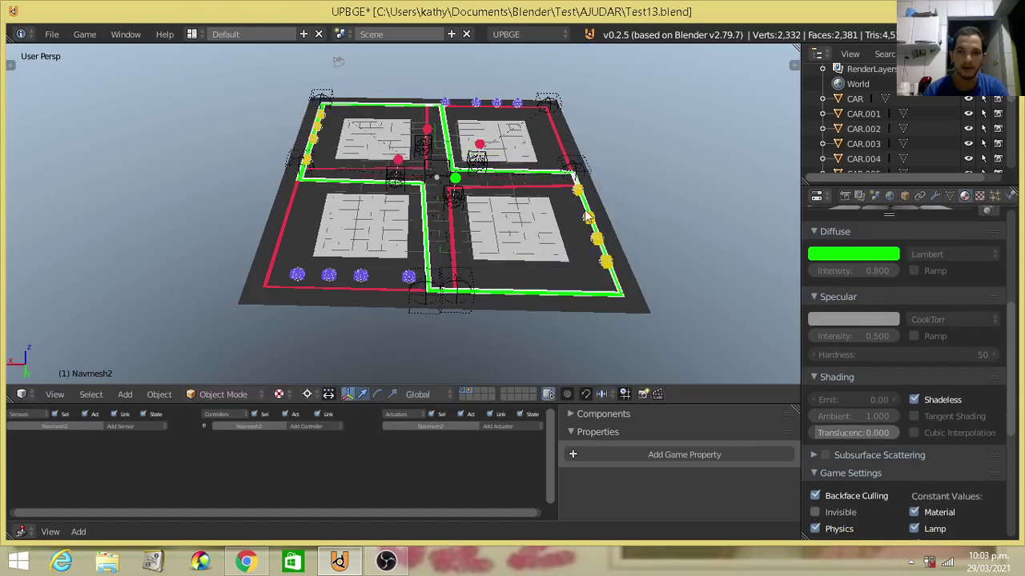
middle_drag(338, 138, 392, 270)
right_click(416, 340)
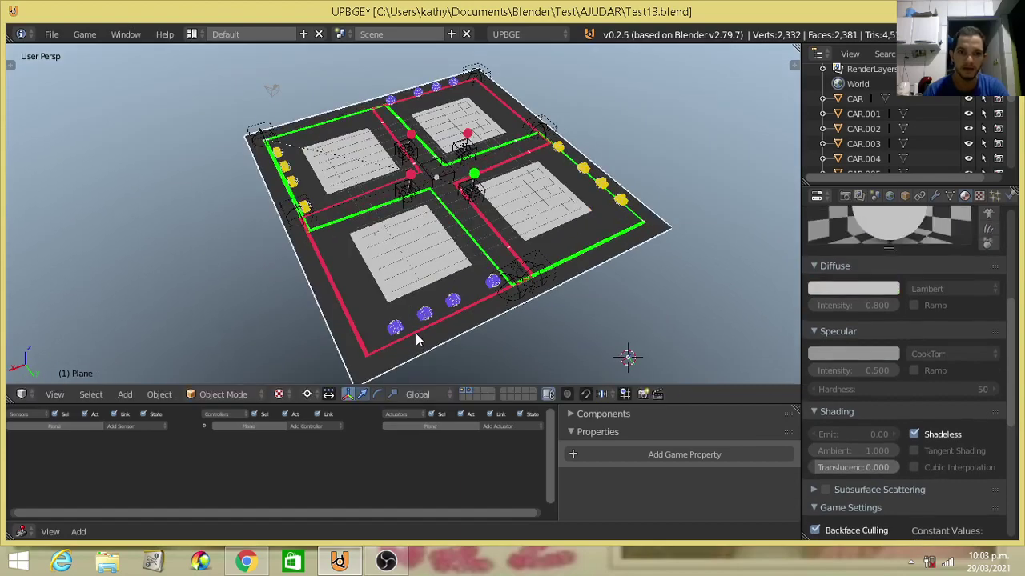
right_click(417, 339)
key(g)
right_click(468, 318)
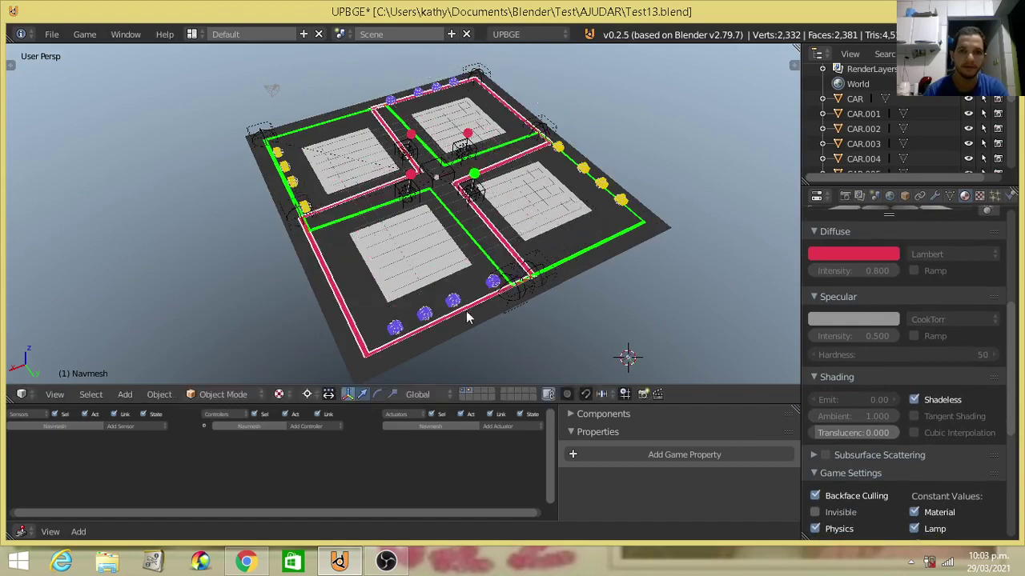
mouse_move(549, 258)
middle_down()
mouse_move(523, 253)
mouse_move(506, 225)
middle_up()
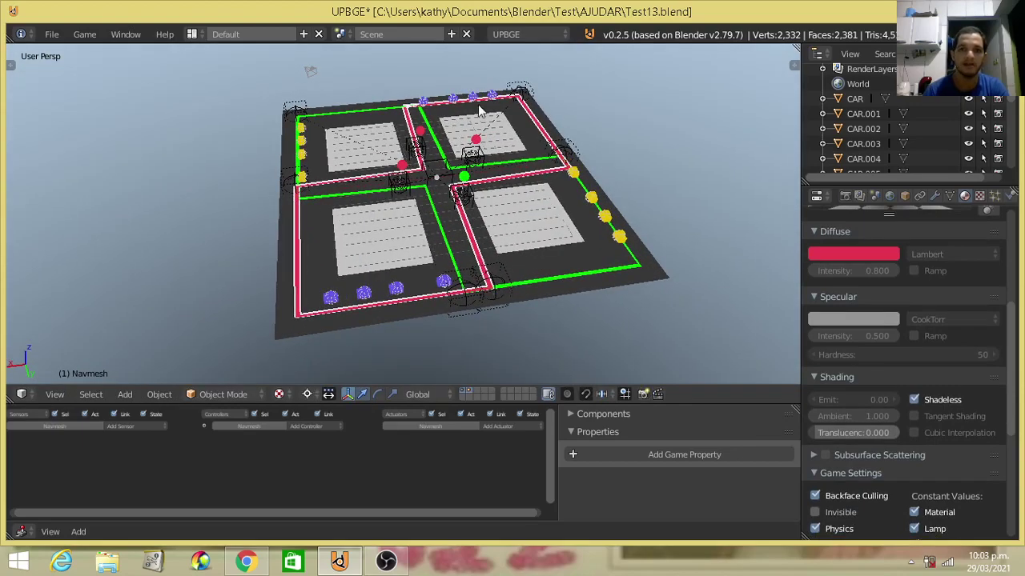
middle_drag(514, 133, 357, 309)
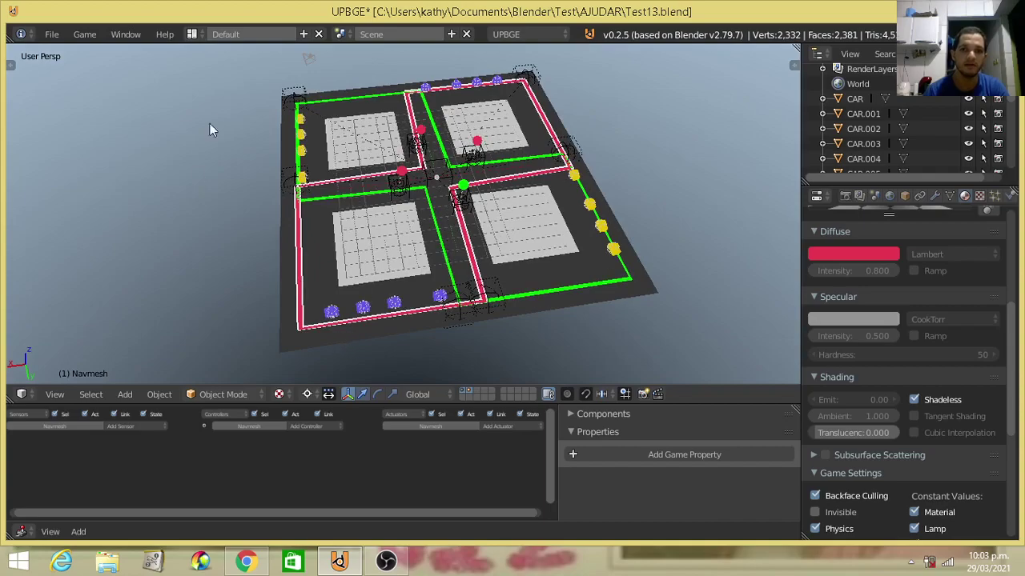
mouse_move(410, 168)
middle_down()
mouse_move(448, 149)
mouse_move(469, 156)
mouse_move(490, 209)
mouse_move(488, 190)
mouse_move(622, 243)
mouse_move(532, 270)
mouse_move(504, 244)
middle_up()
scroll(488, 191, up, 5)
right_click(502, 204)
scroll(533, 209, down, 2)
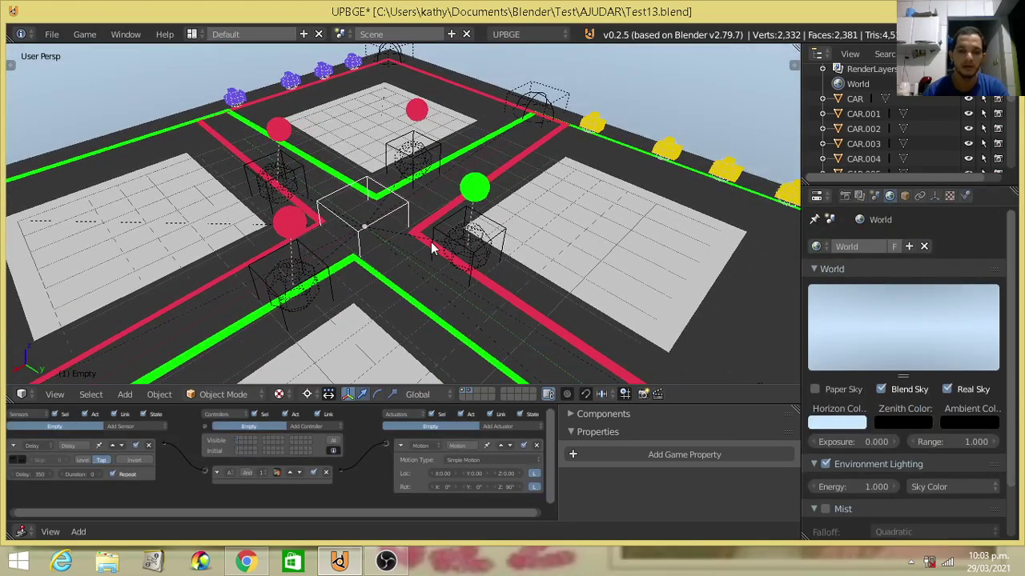
key(p)
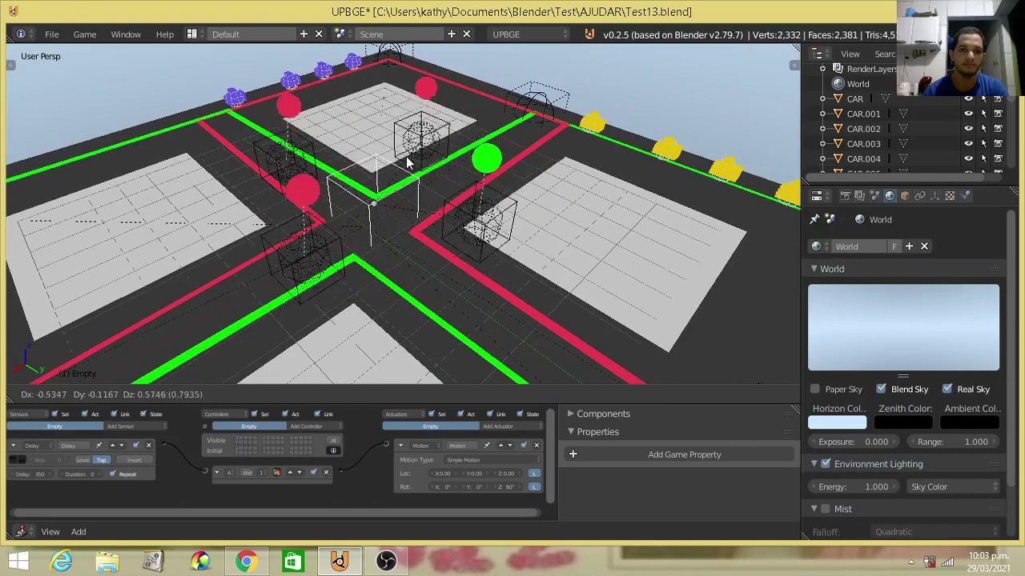
key(Escape)
key(ctrl+Up)
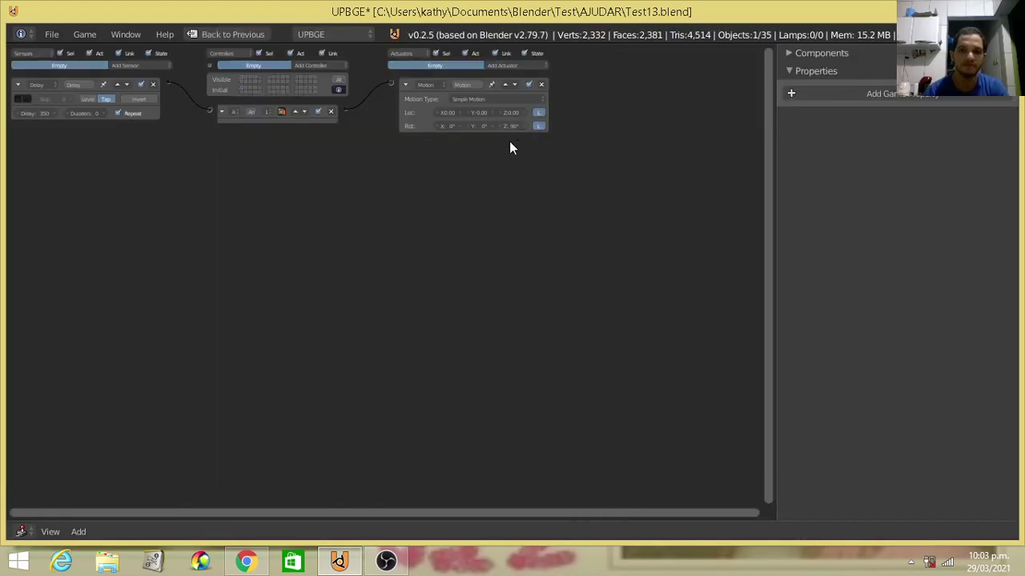
ctrl+middle_drag(445, 255, 439, 235)
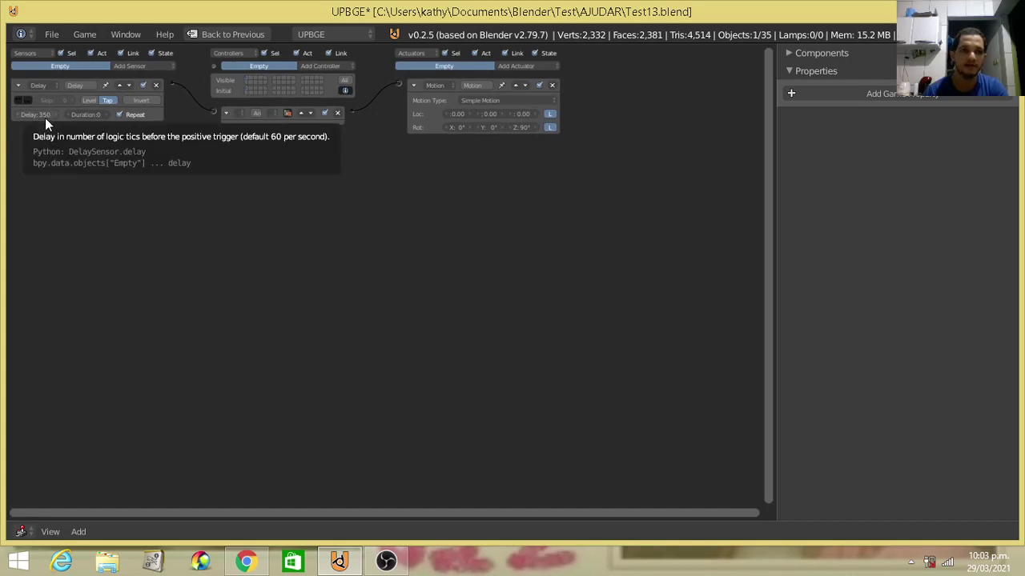
ctrl+middle_drag(107, 198, 115, 126)
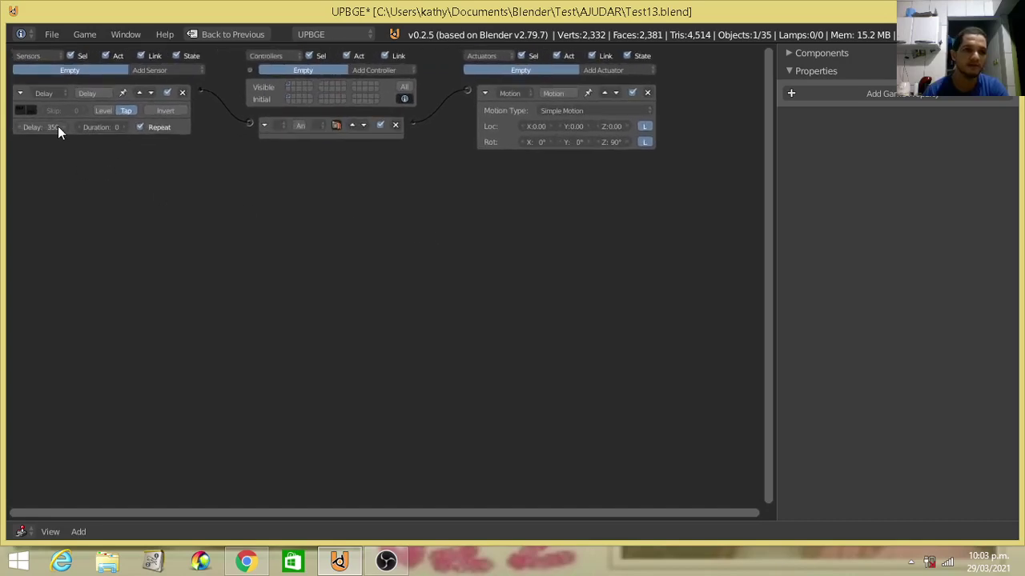
key(ctrl+Up)
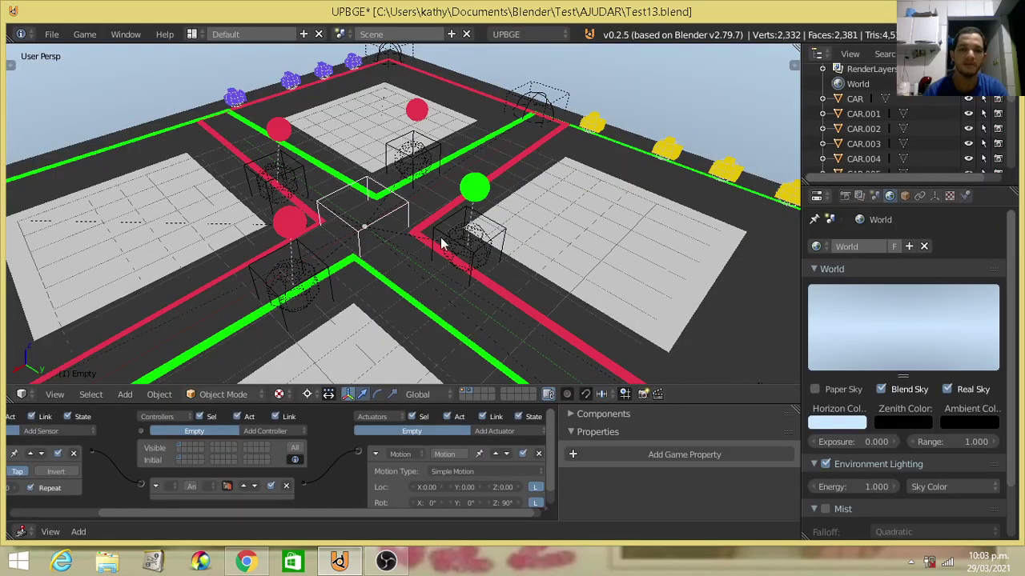
Select the green traffic-light sphere and start moving it, then cancel the move
middle_drag(442, 244, 437, 261)
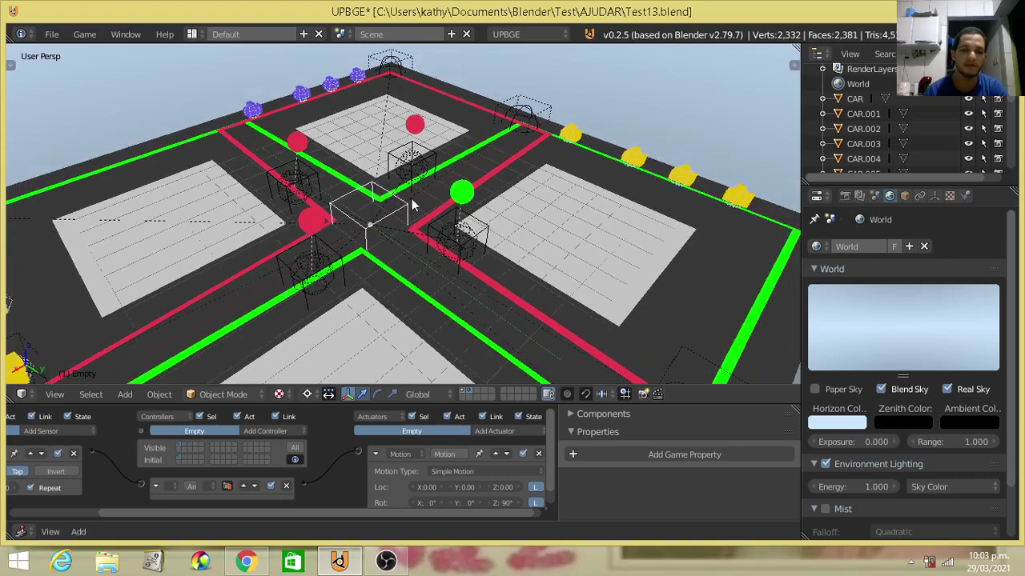
right_click(470, 192)
right_click(476, 243)
right_click(462, 194)
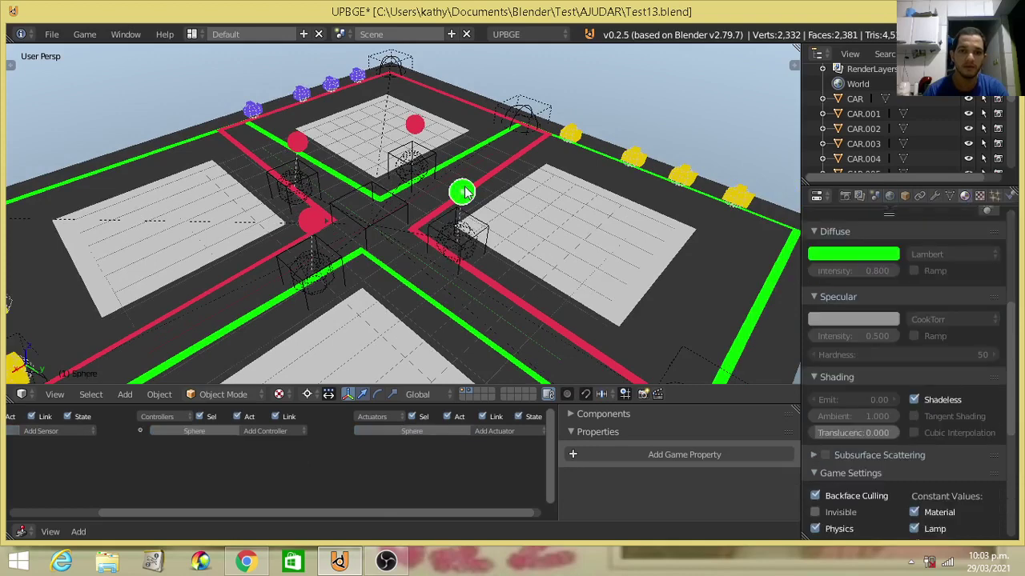
key(g)
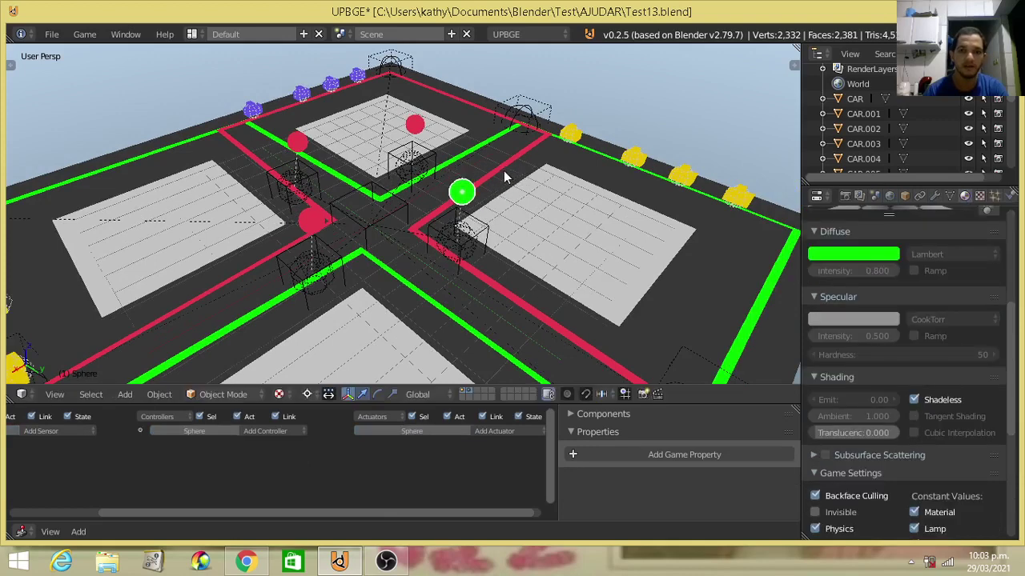
right_click(481, 199)
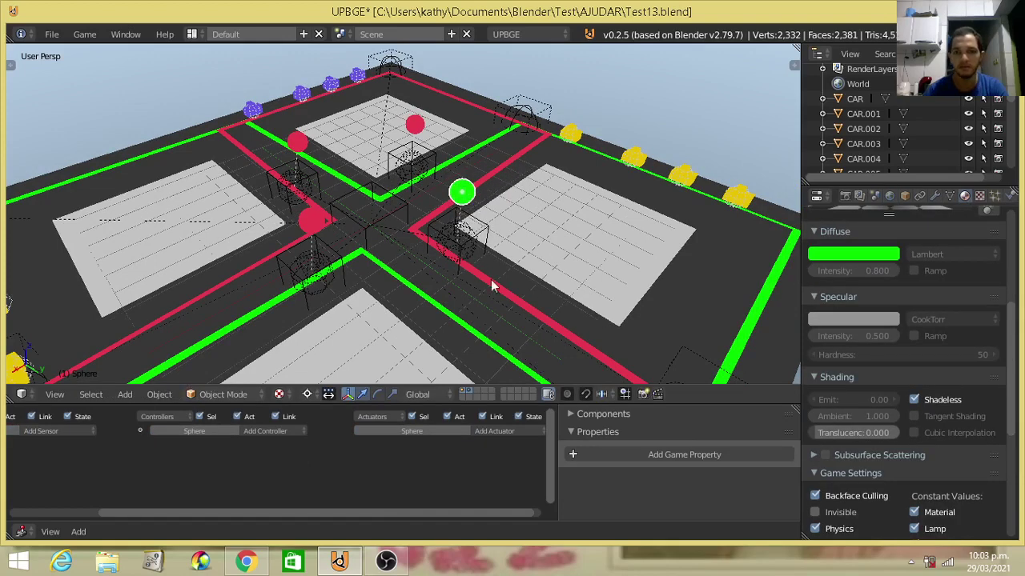
Select each red traffic-light sphere and the empties beside the lights
right_click(422, 120)
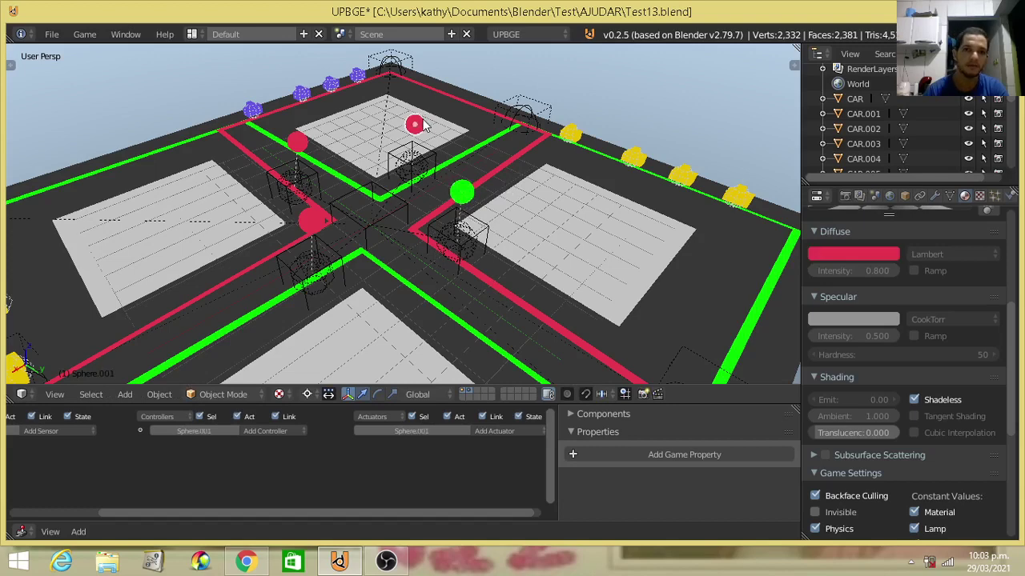
right_click(300, 143)
right_click(312, 220)
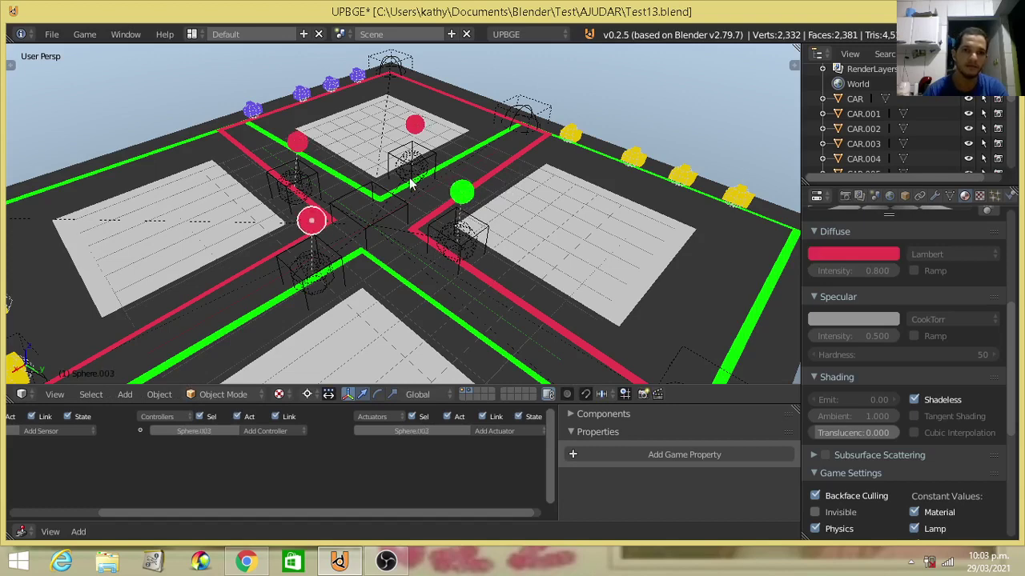
right_click(480, 238)
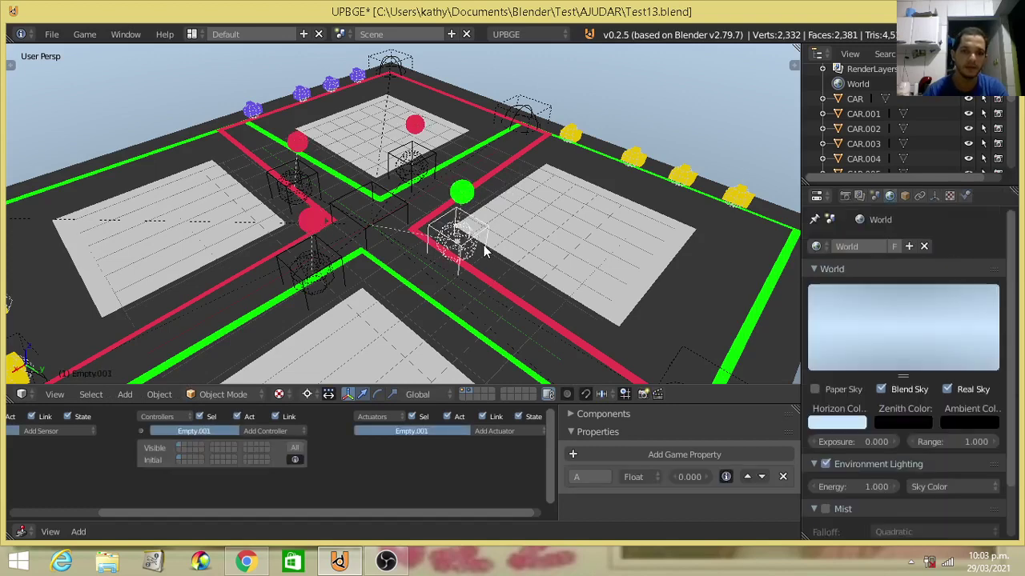
mouse_move(439, 252)
shift+middle_down()
mouse_move(472, 249)
mouse_move(460, 233)
shift+middle_up()
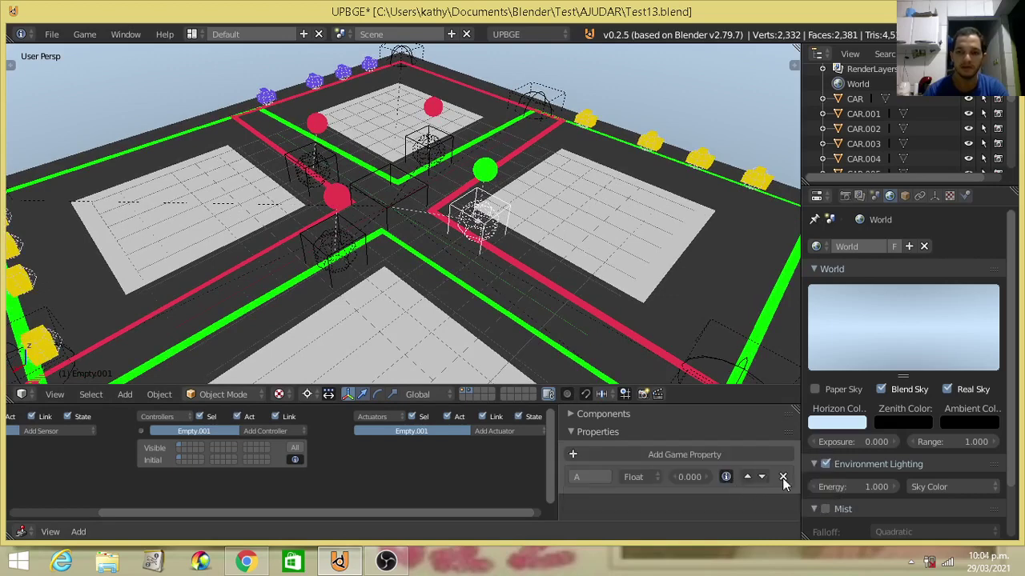
right_click(337, 205)
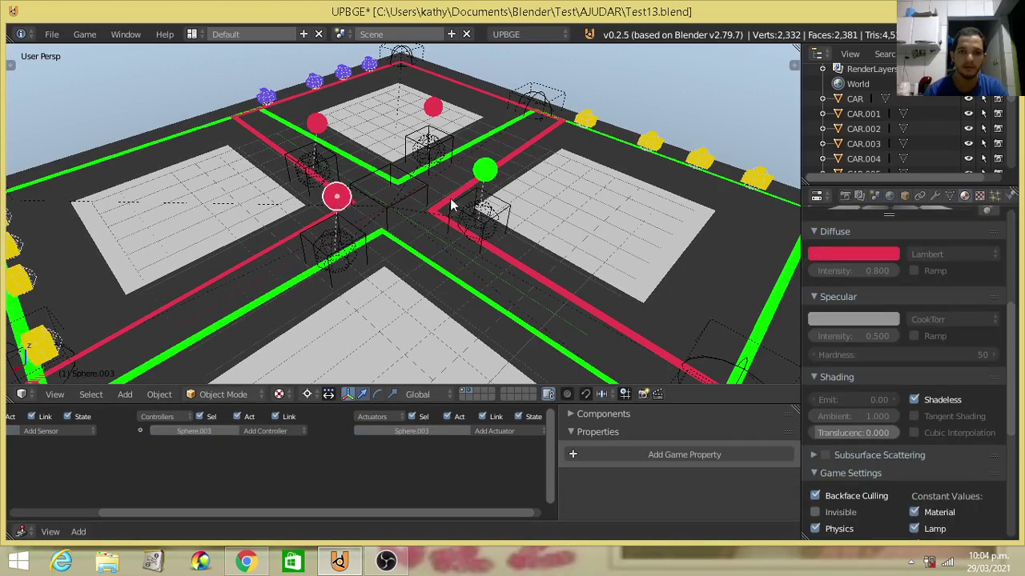
right_click(336, 247)
text(S)
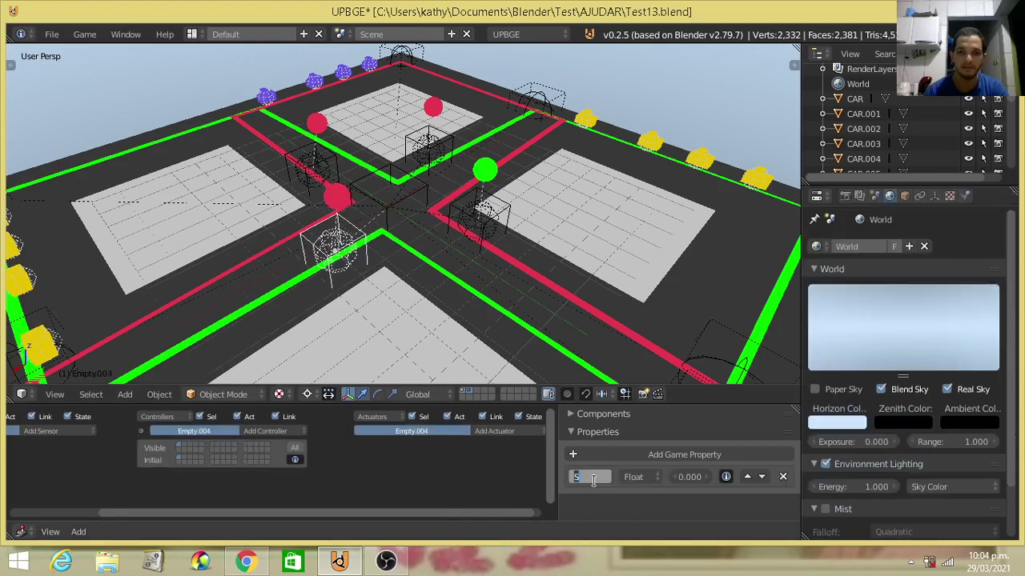
Confirm the float property name S, then inspect the empty beside the green light, leaving it in place
key(Return)
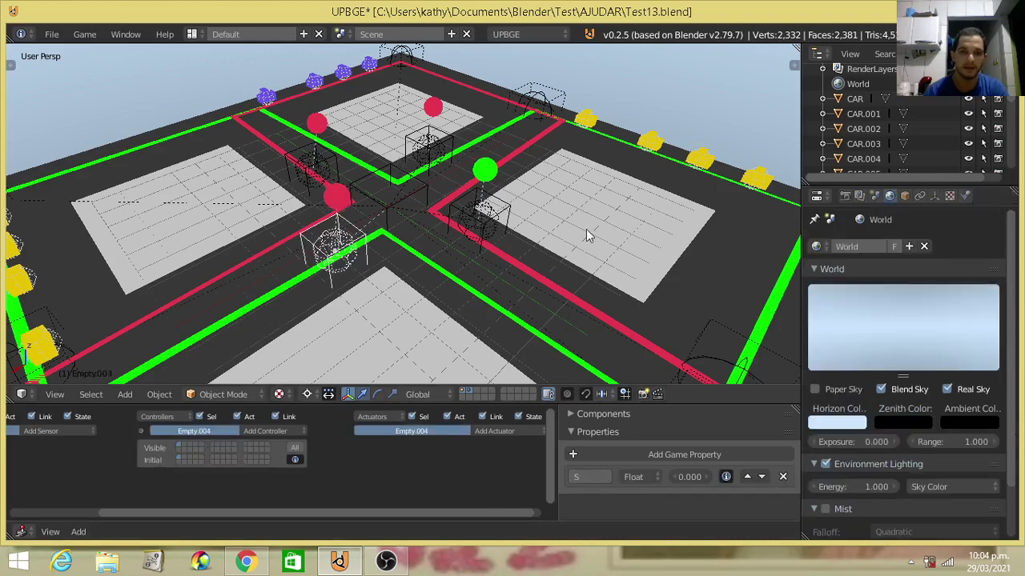
middle_drag(587, 235, 506, 237)
right_click(516, 238)
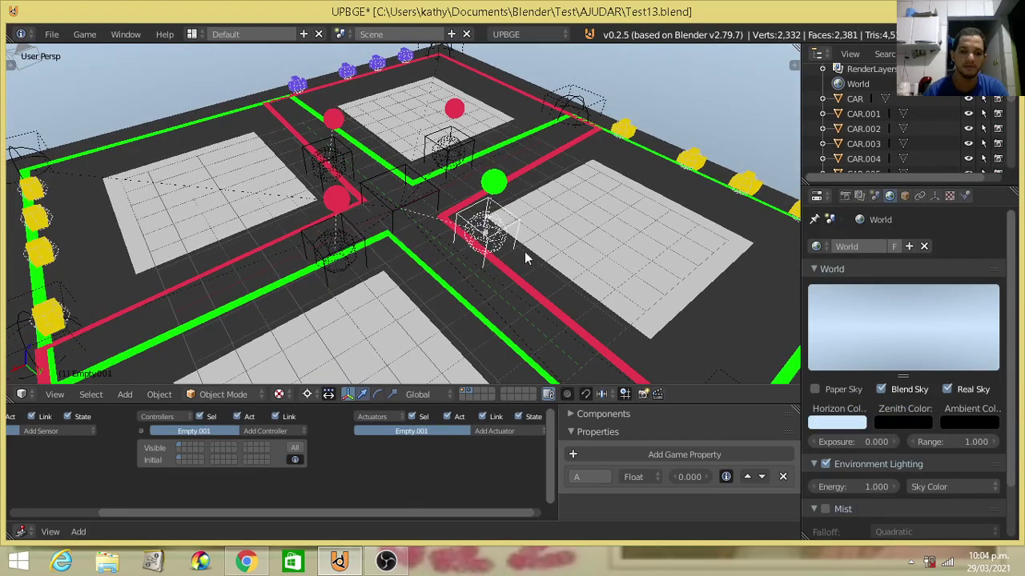
key(g)
right_click(524, 253)
key(g)
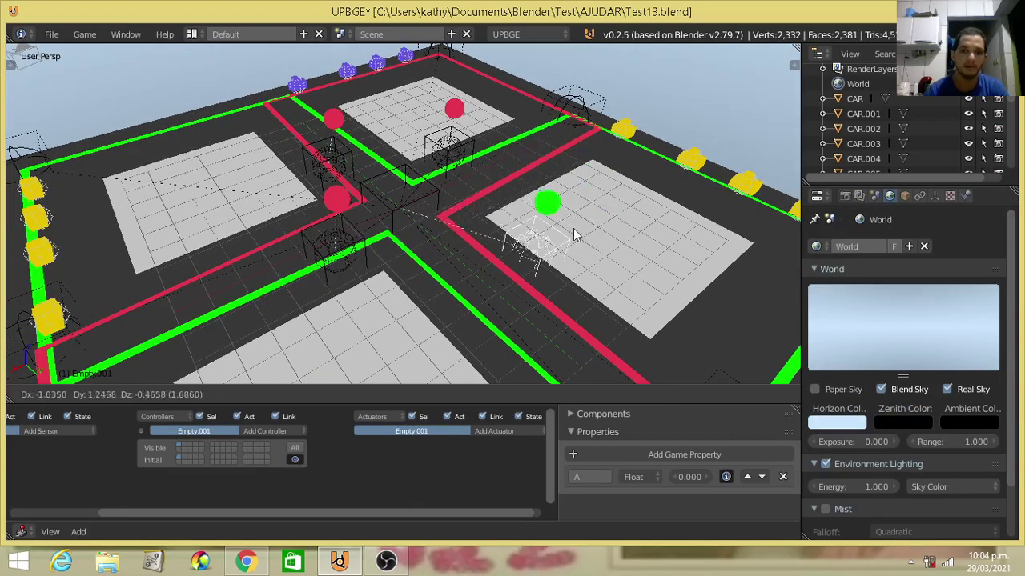
right_click(576, 240)
Inspect Empty.002, Empty.003 and Empty.004 by the red lights, cancelling each move
right_click(462, 144)
key(g)
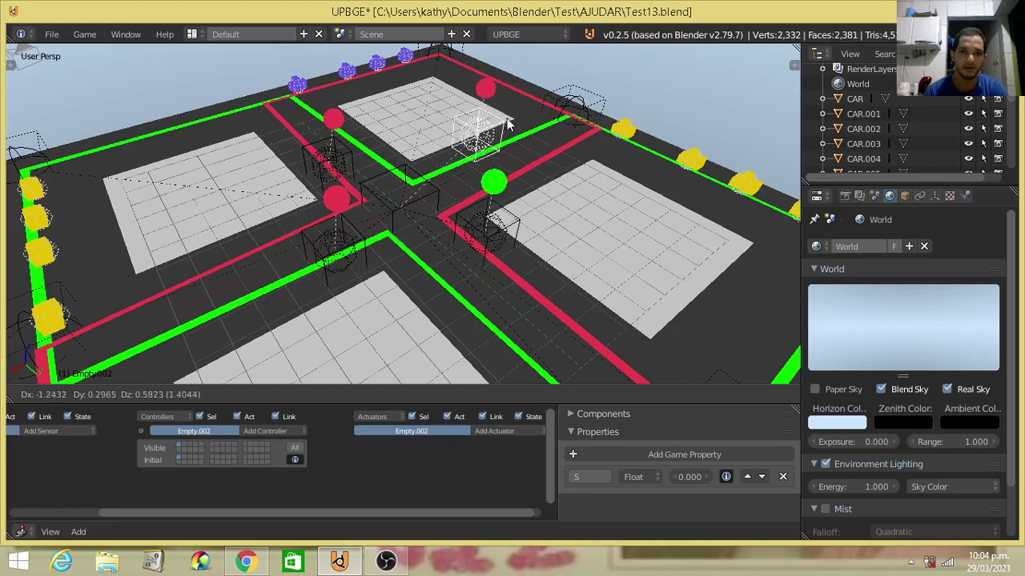
right_click(467, 139)
right_click(344, 160)
key(g)
right_click(400, 142)
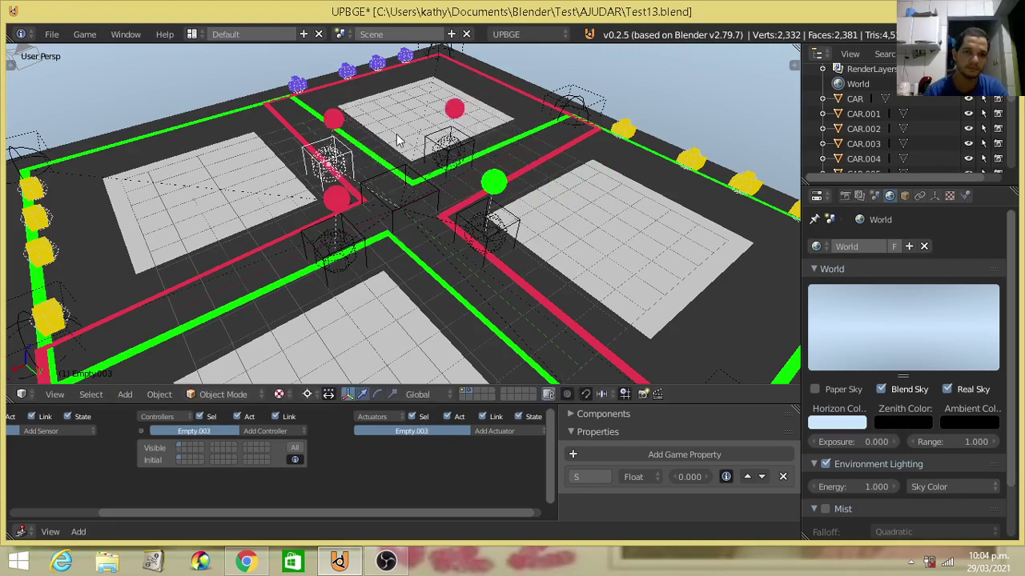
right_click(352, 247)
key(g)
right_click(478, 217)
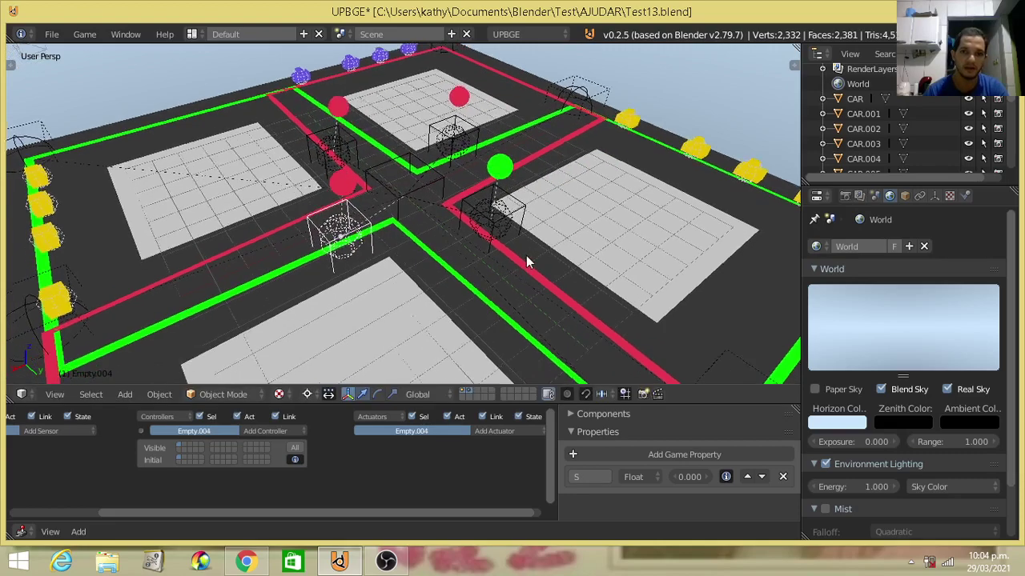
scroll(526, 255, down, 6)
scroll(520, 275, up, 1)
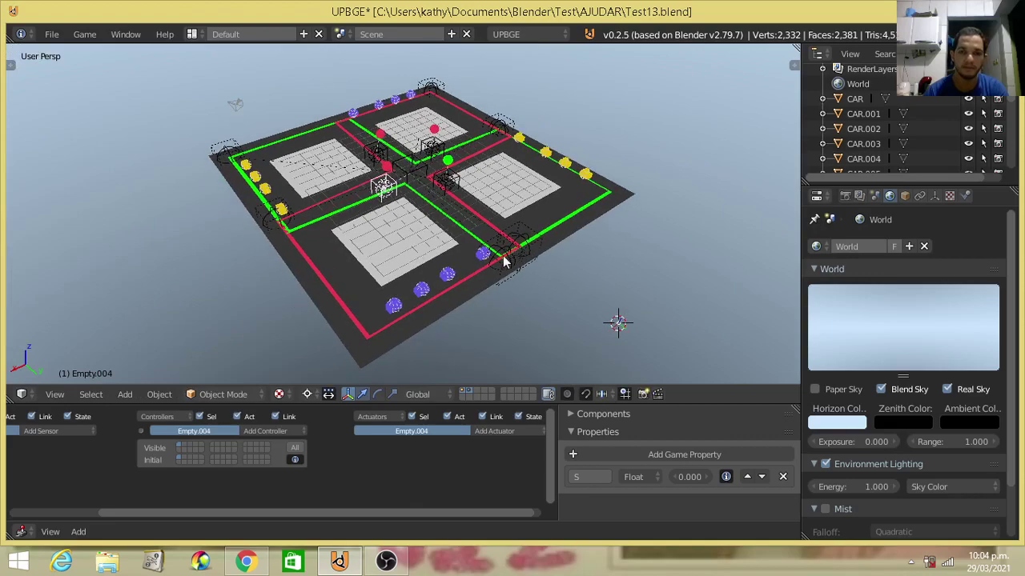
scroll(515, 267, up, 1)
right_click(510, 270)
key(ctrl+Up)
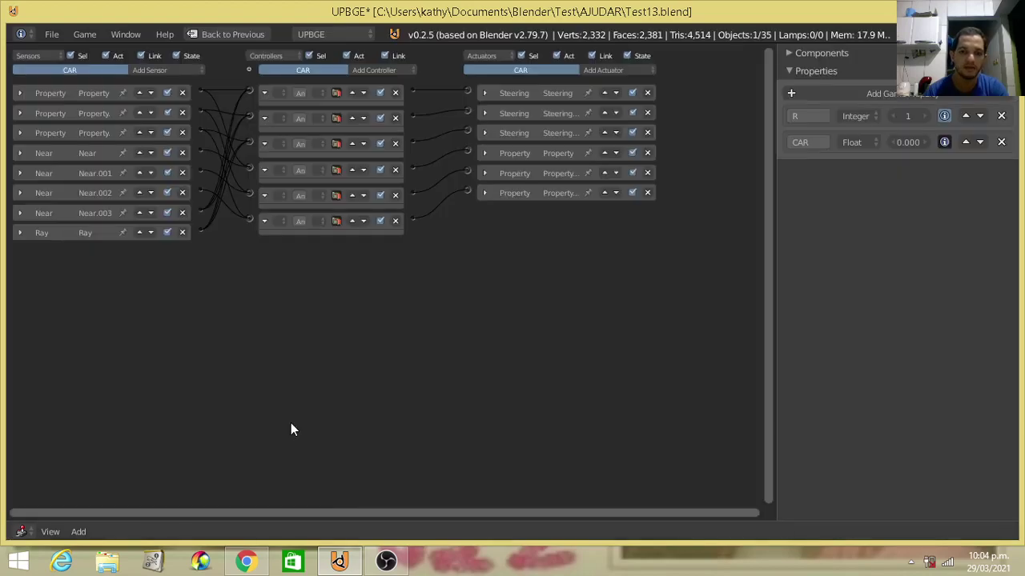
scroll(595, 342, up, 1)
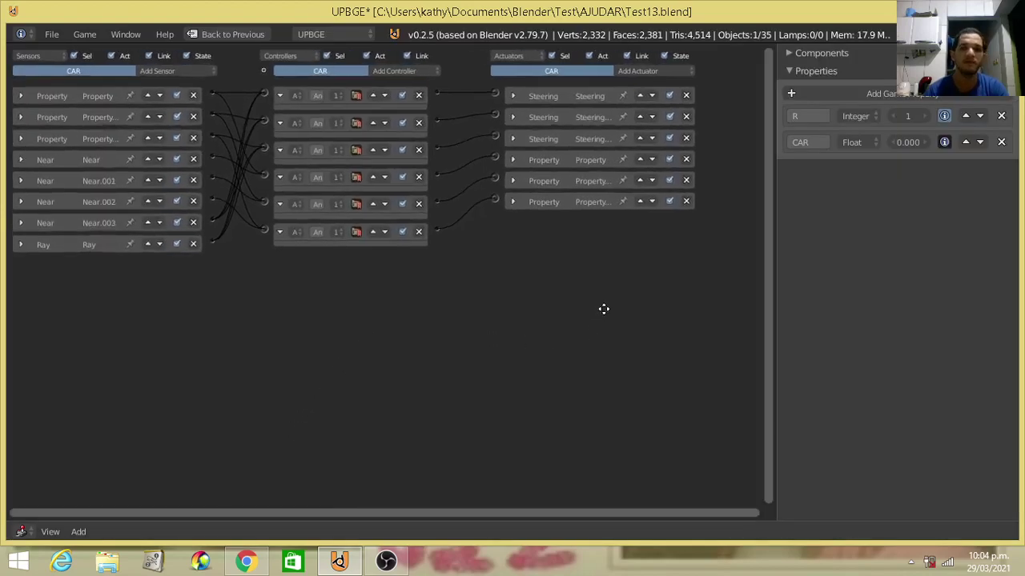
scroll(613, 303, up, 1)
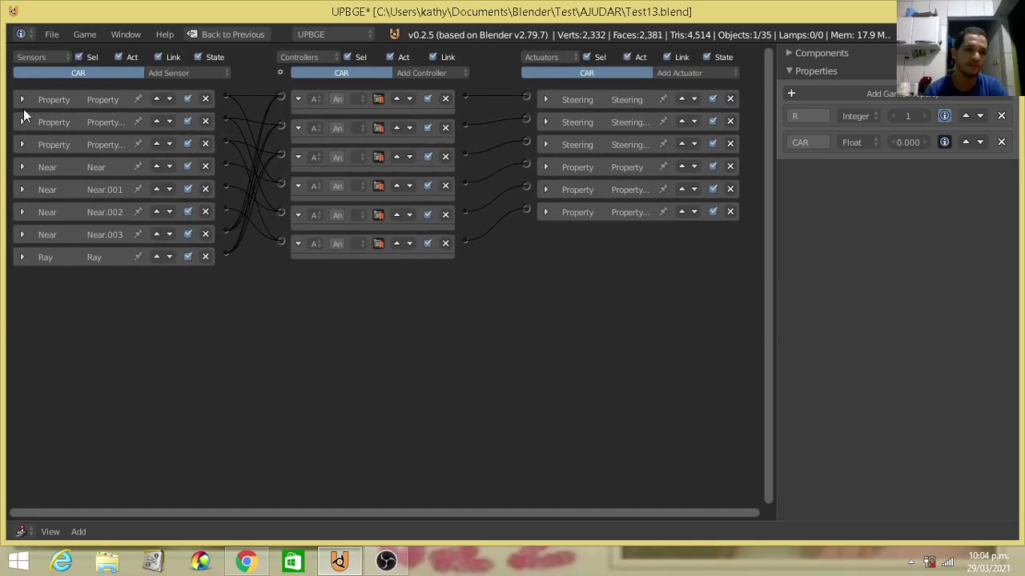
key(ctrl+Up)
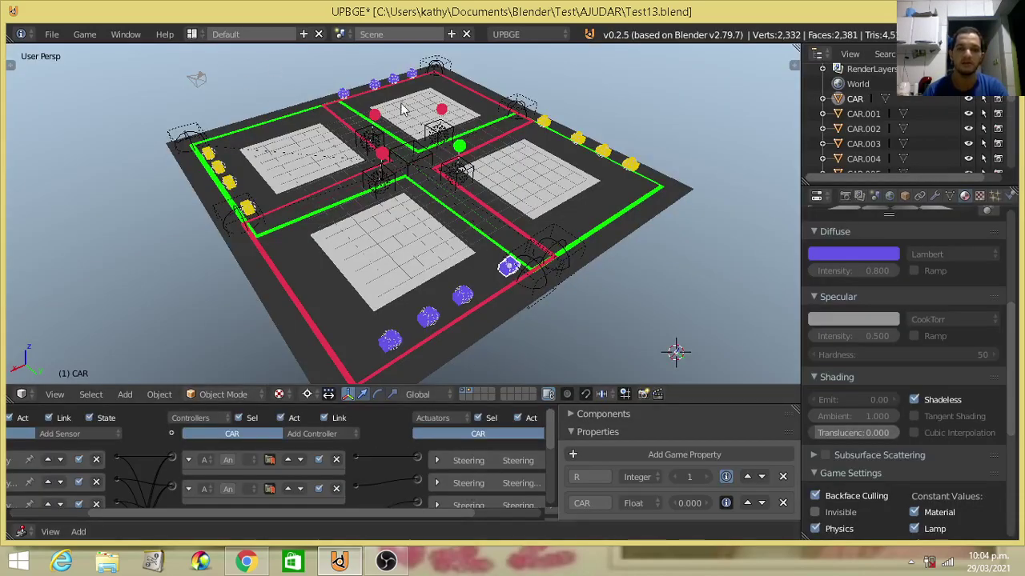
Frame the board from a top view and maximize the car's logic bricks to full window
mouse_move(597, 181)
middle_down()
mouse_move(580, 159)
mouse_move(537, 207)
middle_up()
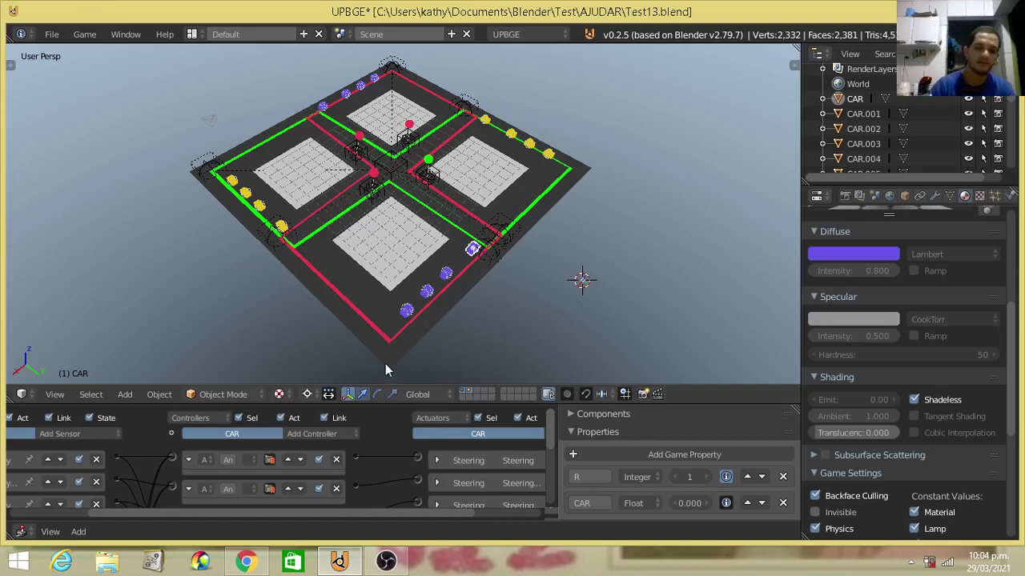
key(KP_0)
key(ctrl+Up)
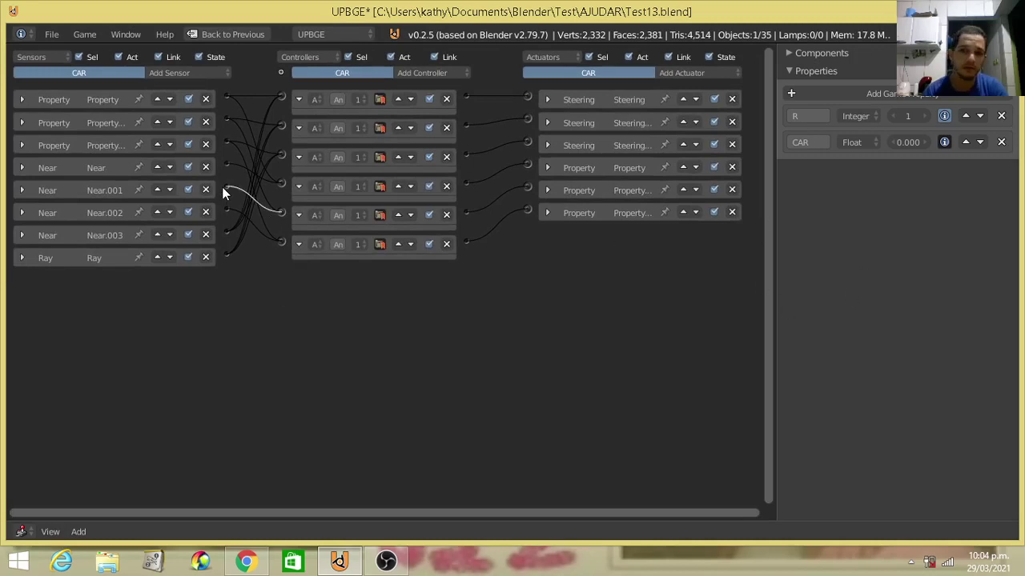
Inspect the first and second Property sensors and their Steering actuator targets
click(23, 100)
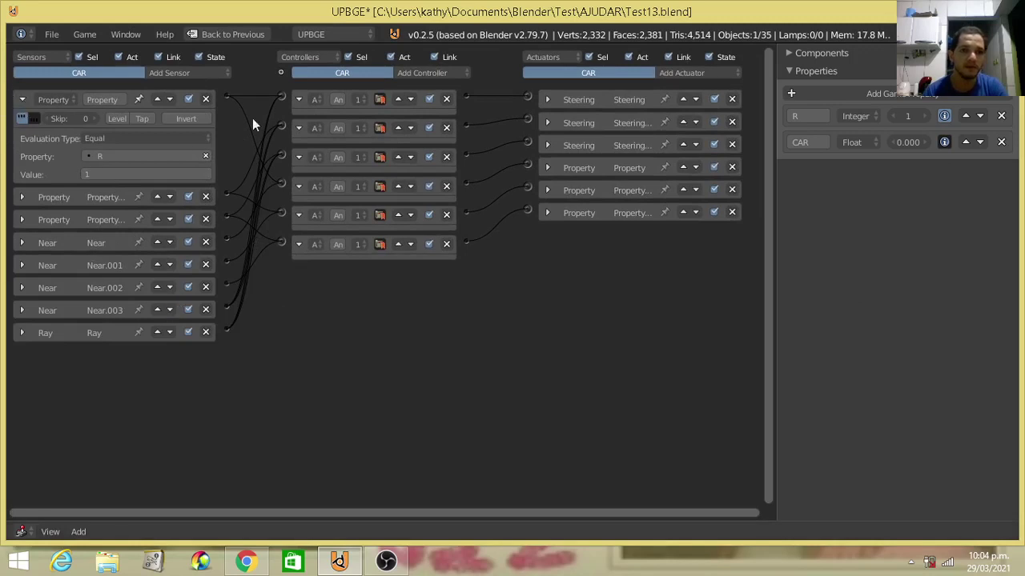
click(23, 100)
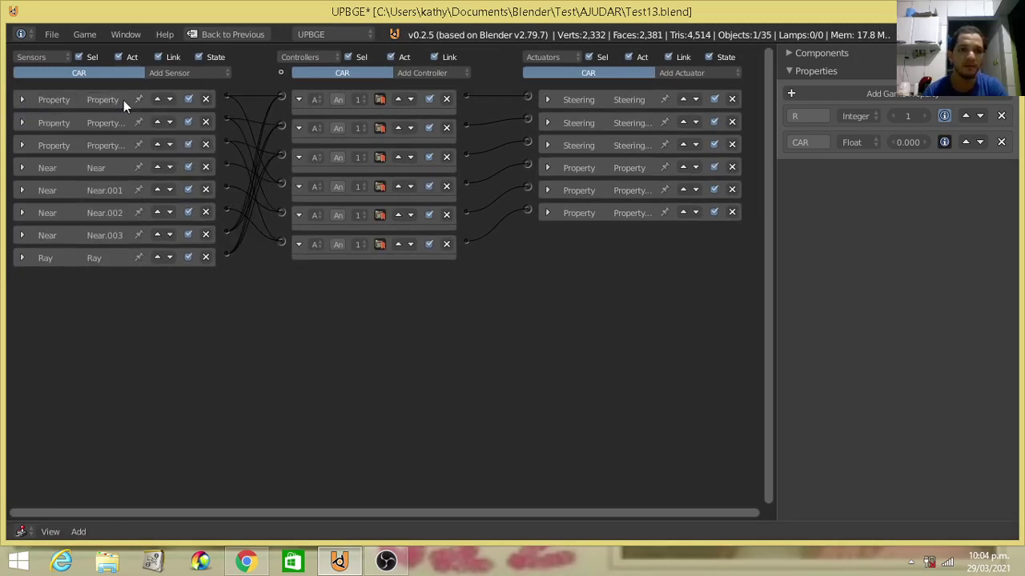
click(547, 100)
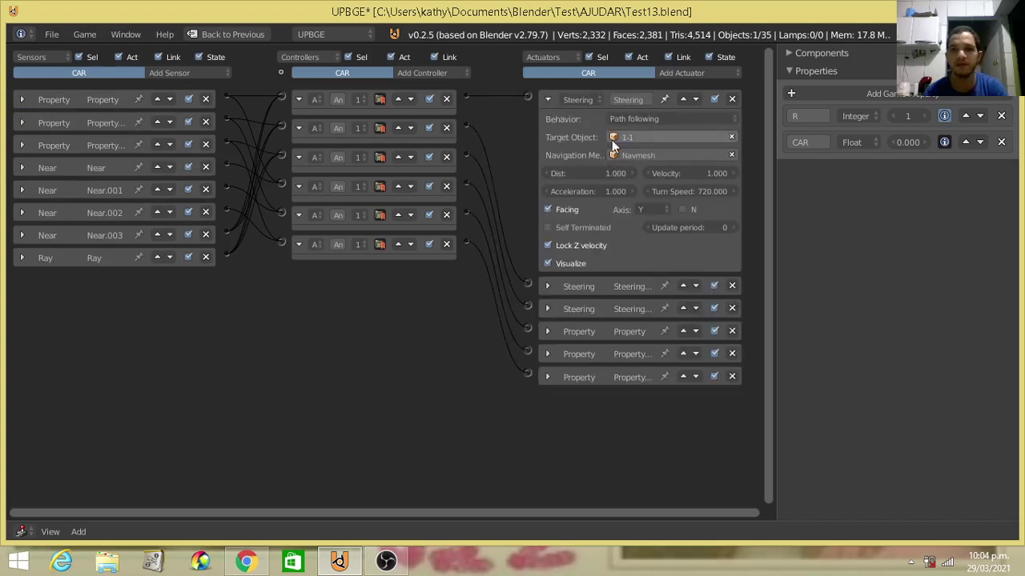
click(548, 100)
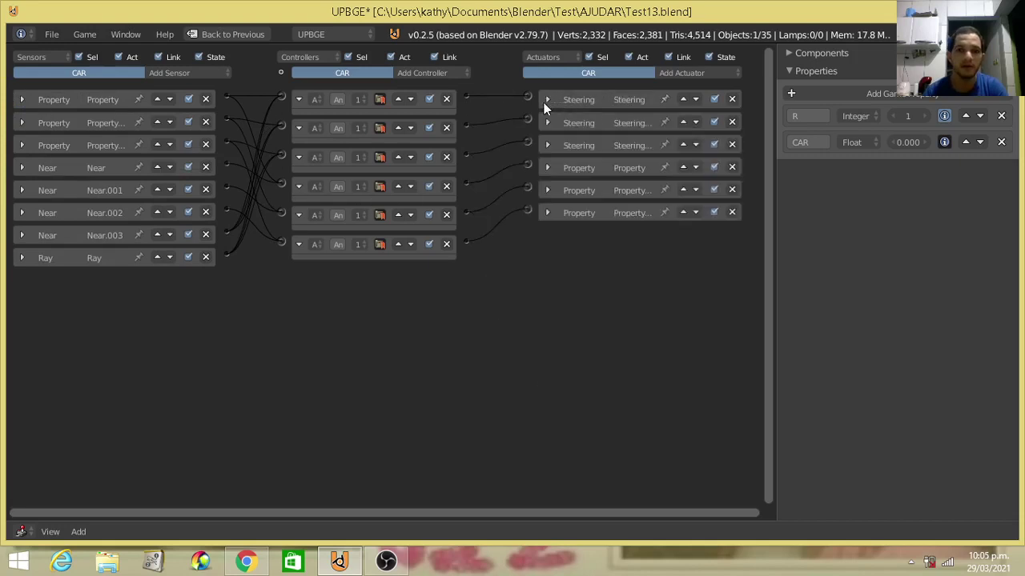
click(22, 123)
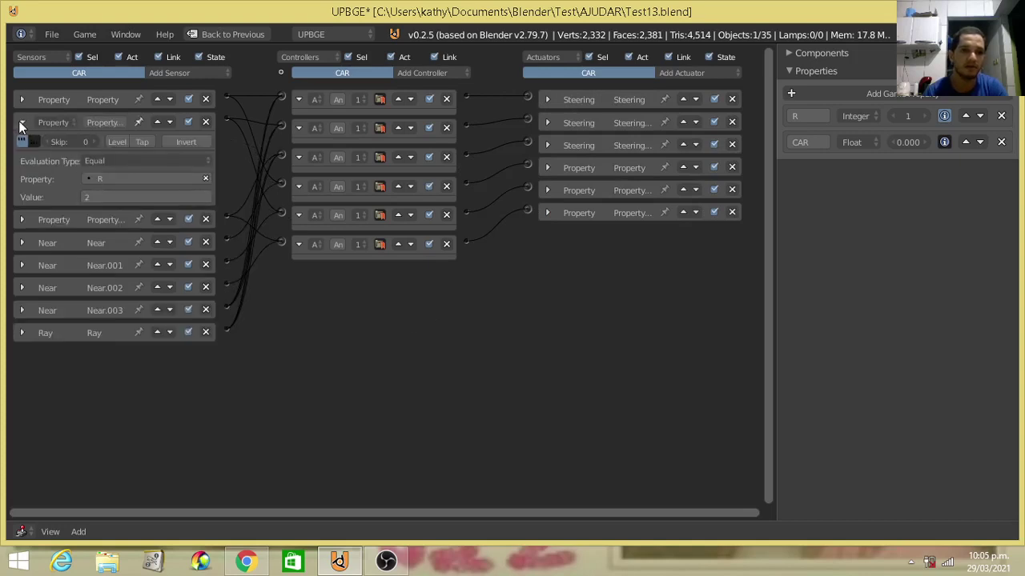
click(23, 121)
click(550, 121)
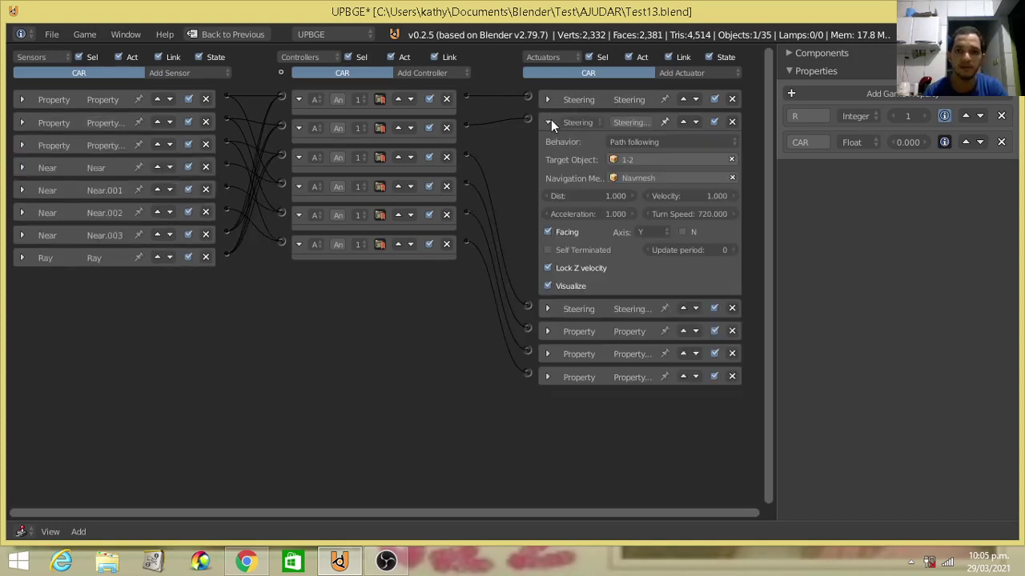
click(550, 121)
Inspect the third Property sensor, Steering actuator and the Near sensor, then restore the layout
click(22, 145)
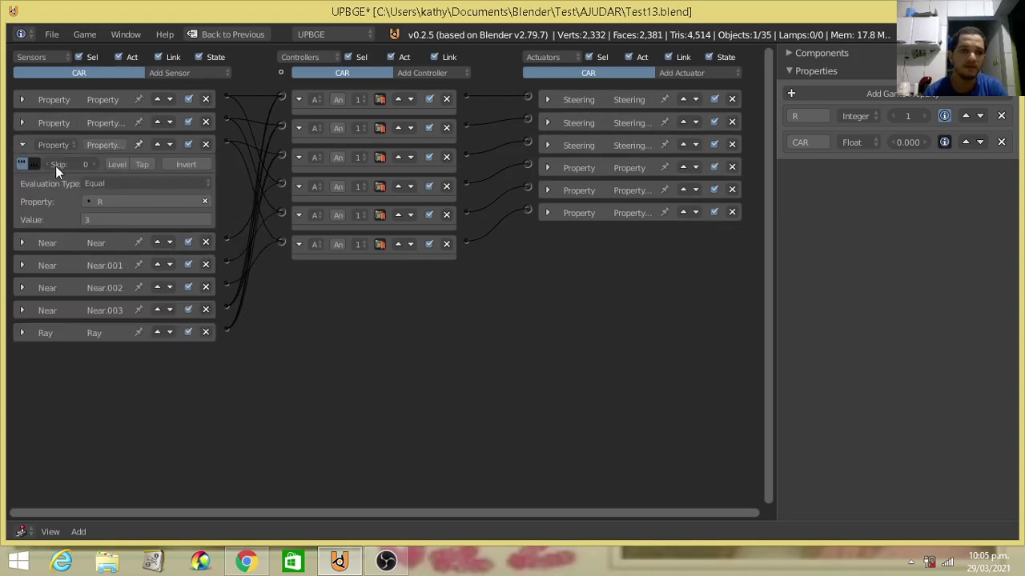
click(24, 145)
click(549, 146)
click(550, 146)
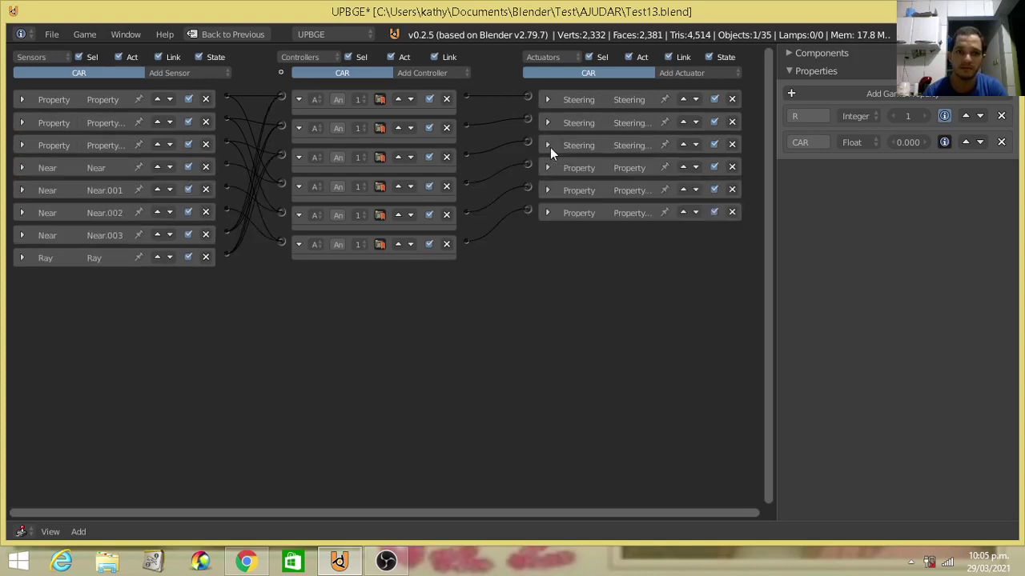
click(24, 168)
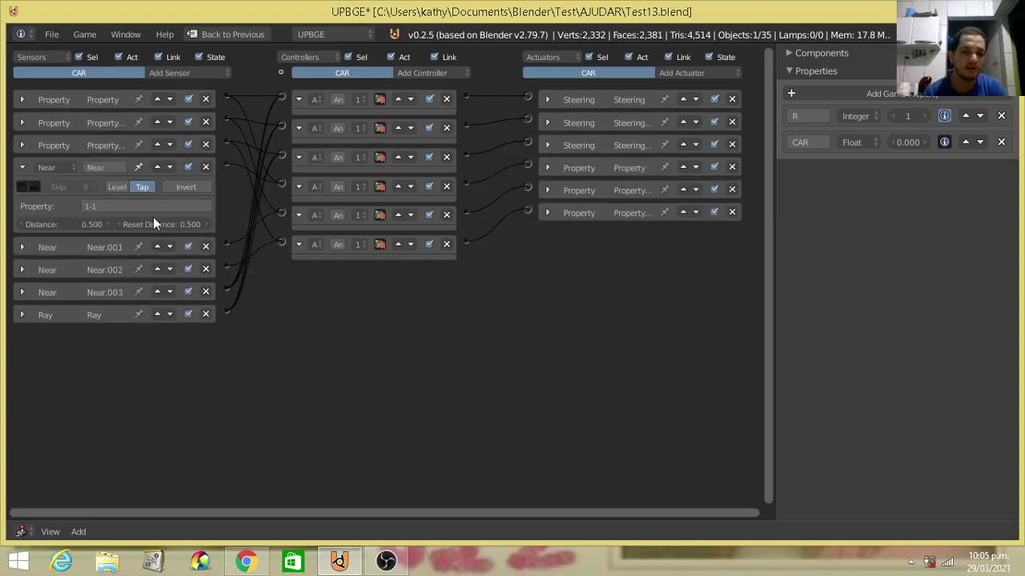
click(27, 166)
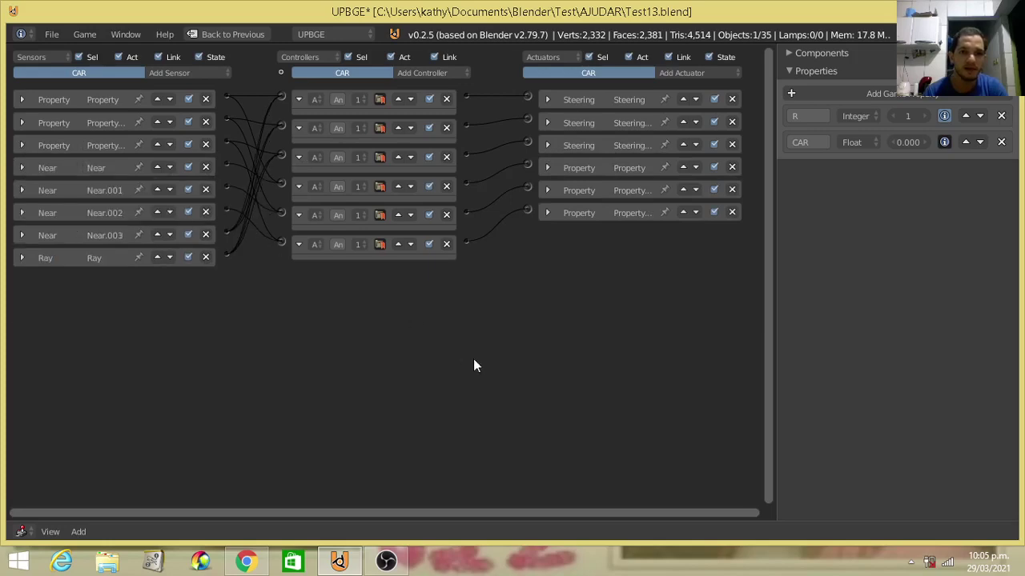
key(ctrl+Up)
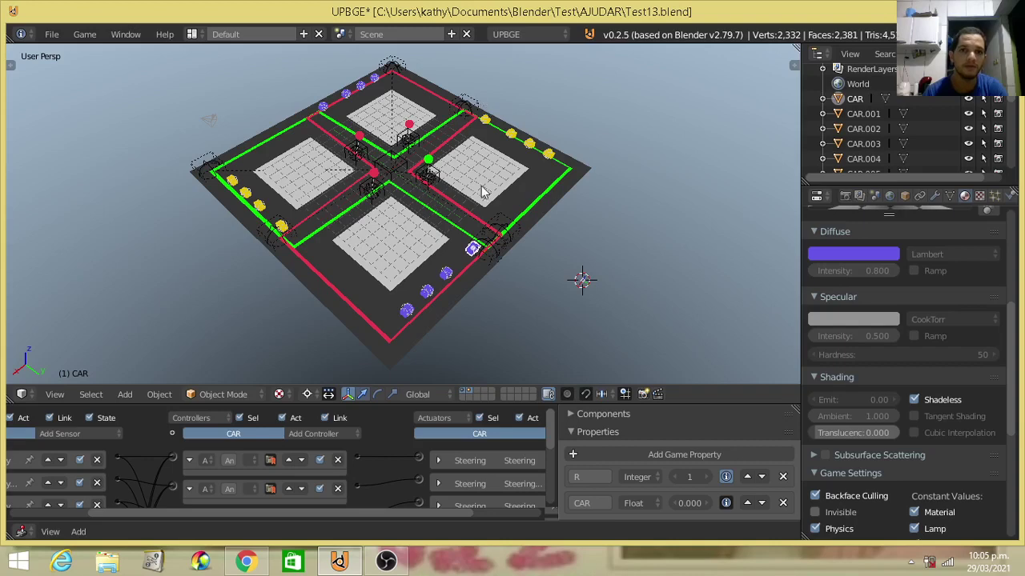
Inspect path target empties 1-1, 1-2 and 1-3, then reselect the blue car
right_click(511, 238)
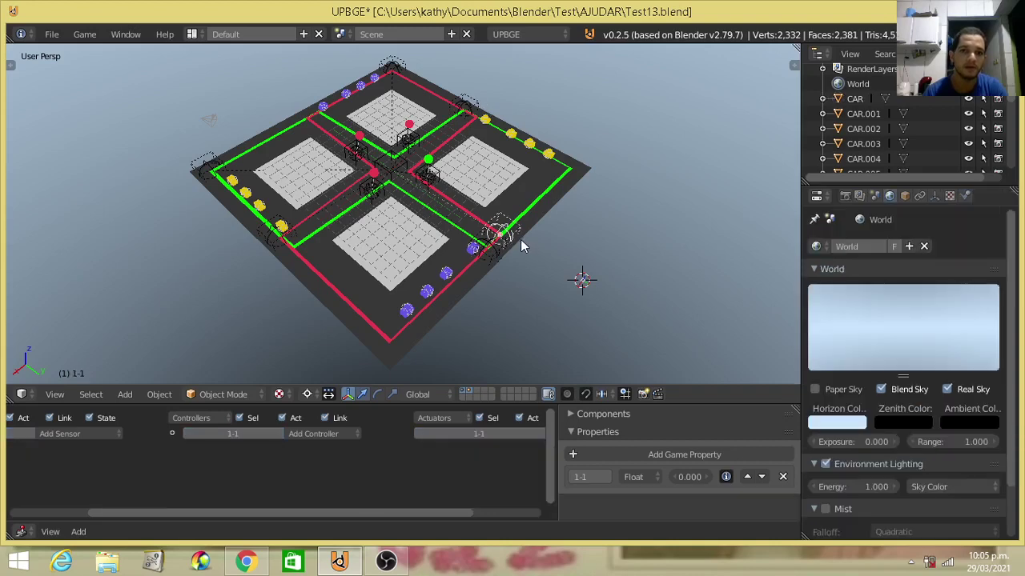
key(g)
right_click(571, 169)
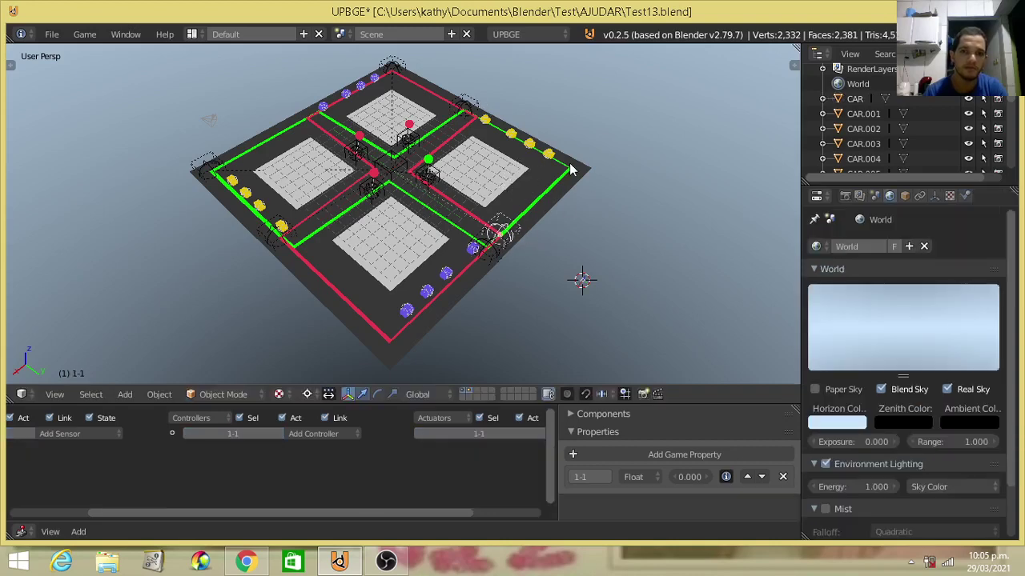
right_click(400, 67)
right_click(278, 240)
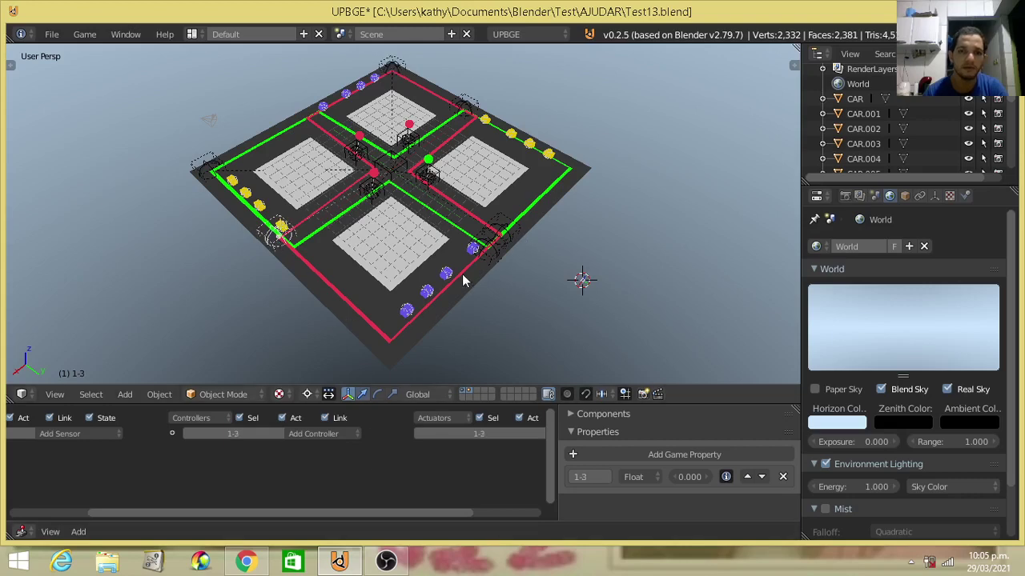
right_click(475, 255)
Maximize the logic bricks and expand the Near.003 sensor, zooming and panning to read it
key(ctrl+Up)
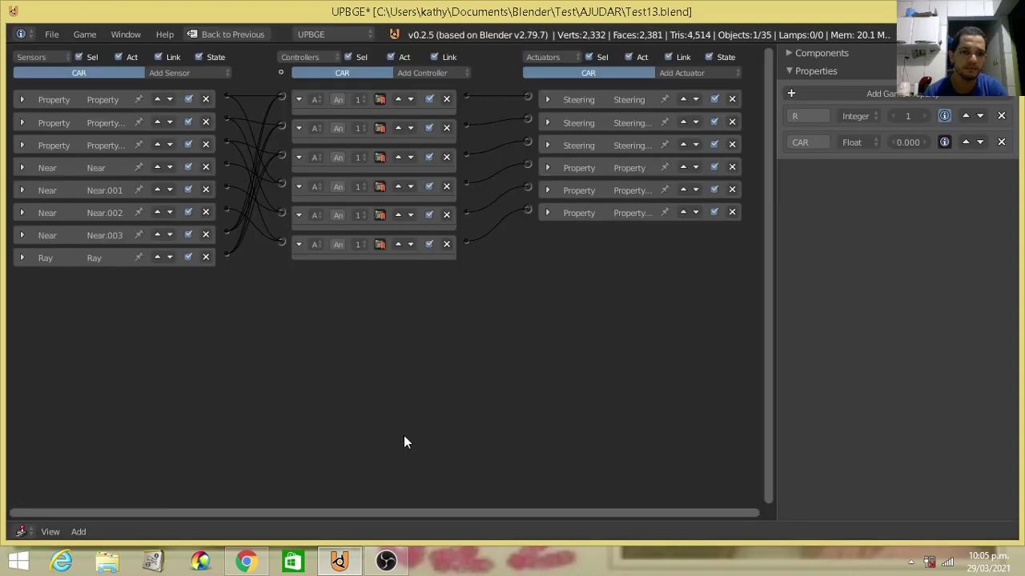
click(28, 236)
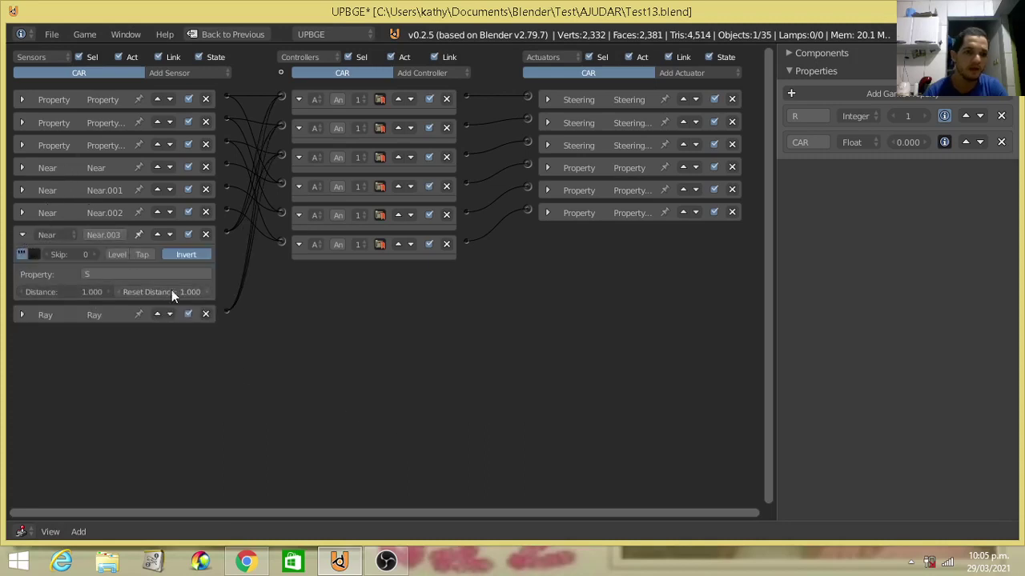
scroll(220, 370, up, 1)
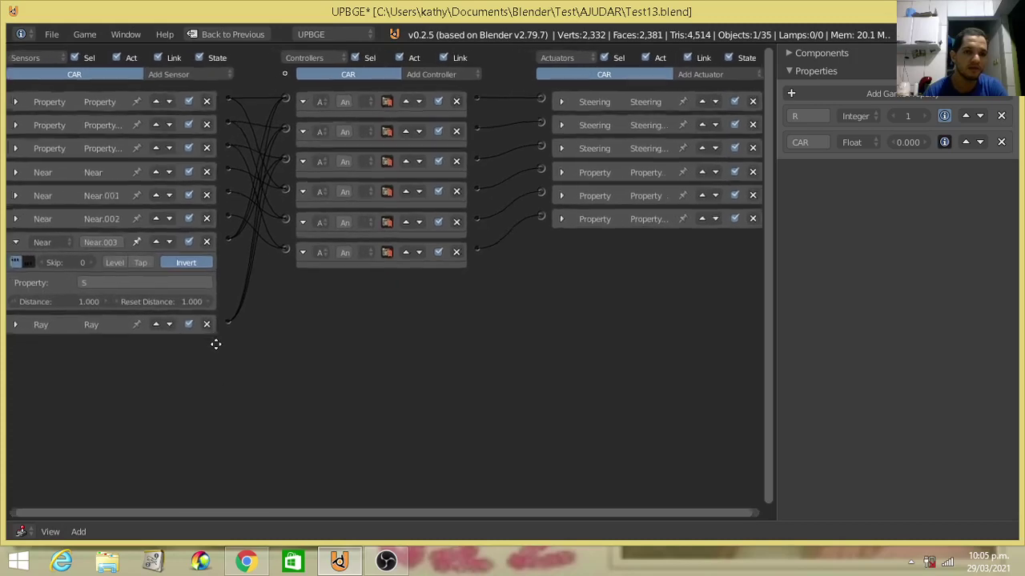
middle_drag(285, 321, 311, 321)
Toggle back to the full-window Logic Editor showing Near.003 with property S, Invert, distance 1.000
key(ctrl+Up)
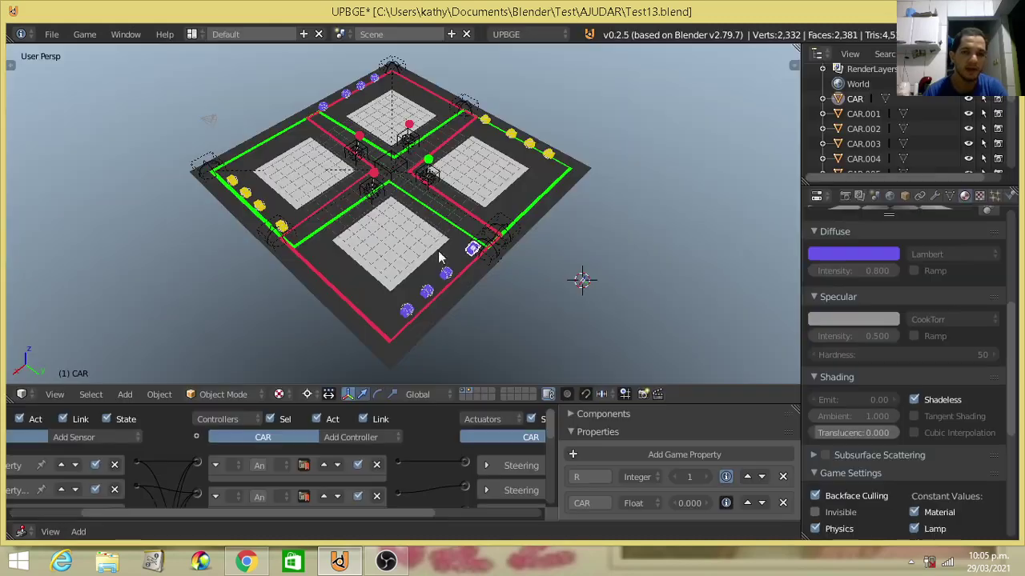
key(ctrl+Up)
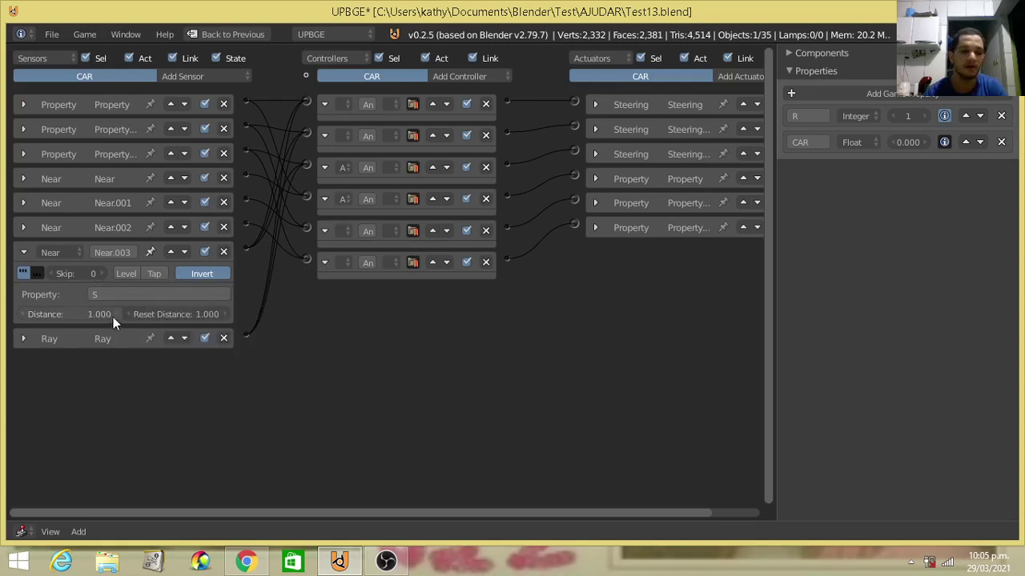
Set the Ray sensor's detected property to CAR, then restore the default layout
click(24, 339)
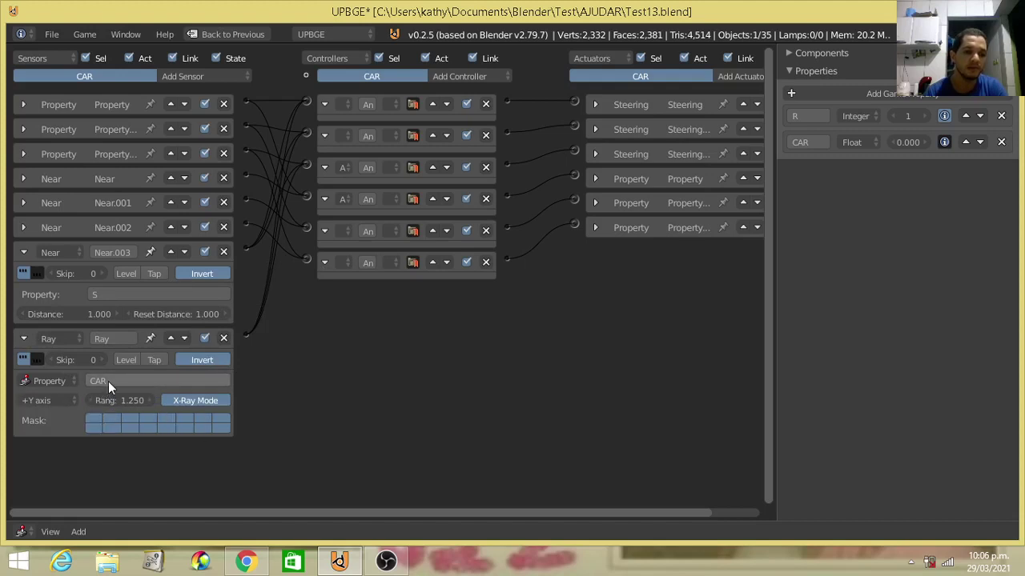
click(224, 382)
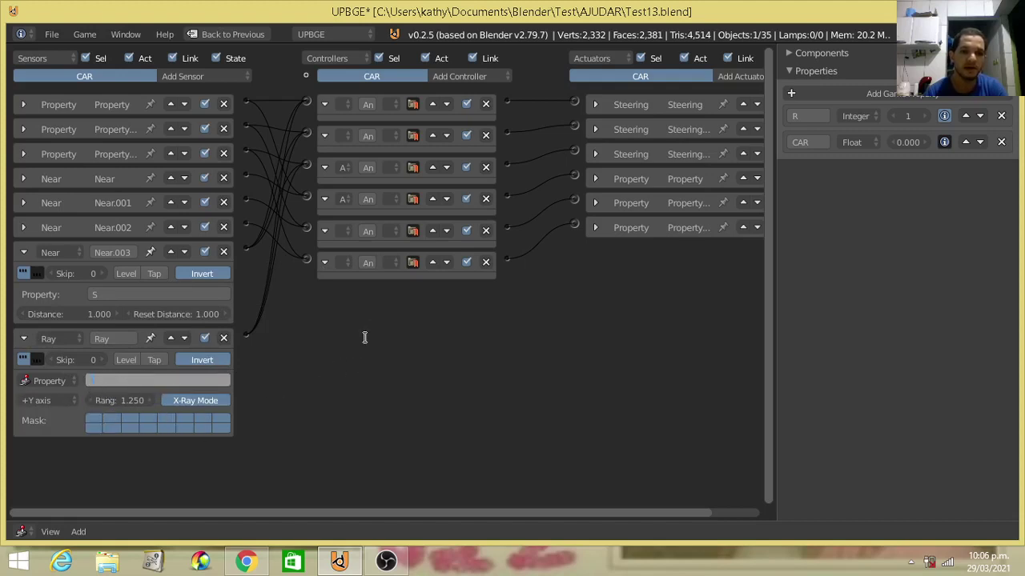
key(Escape)
text(CAR)
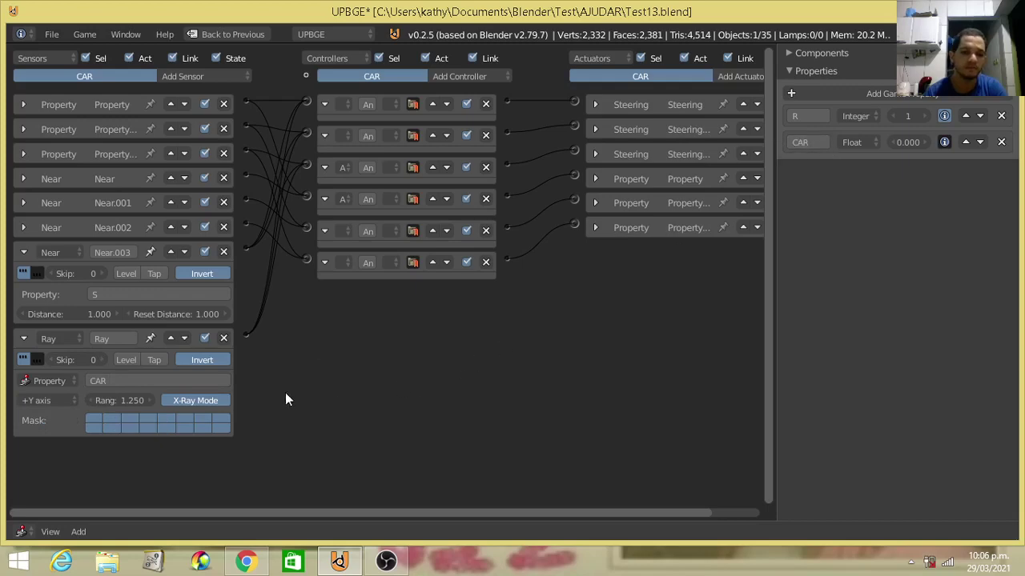
key(ctrl+Up)
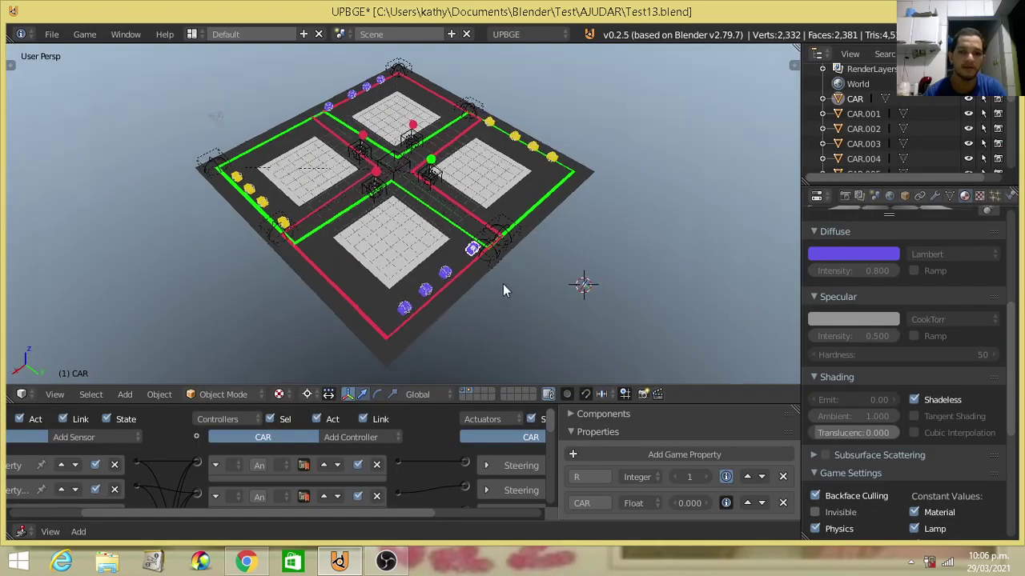
Orbit the board, then save Test13.blend with File > Save
middle_drag(502, 283, 482, 275)
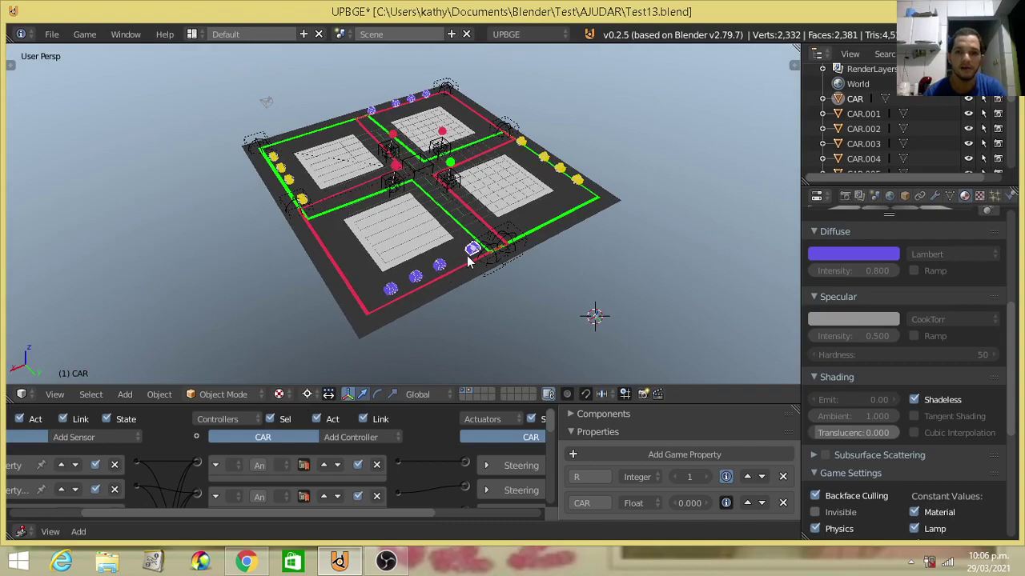
mouse_move(471, 262)
middle_down()
mouse_move(513, 272)
mouse_move(512, 290)
middle_up()
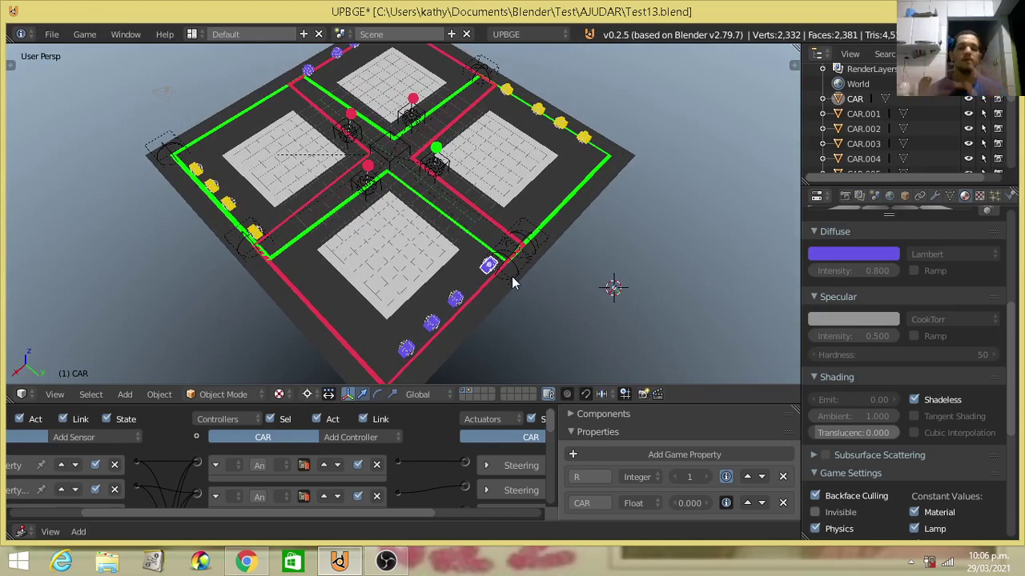
mouse_move(547, 253)
middle_down()
mouse_move(506, 201)
mouse_move(513, 215)
mouse_move(503, 217)
middle_up()
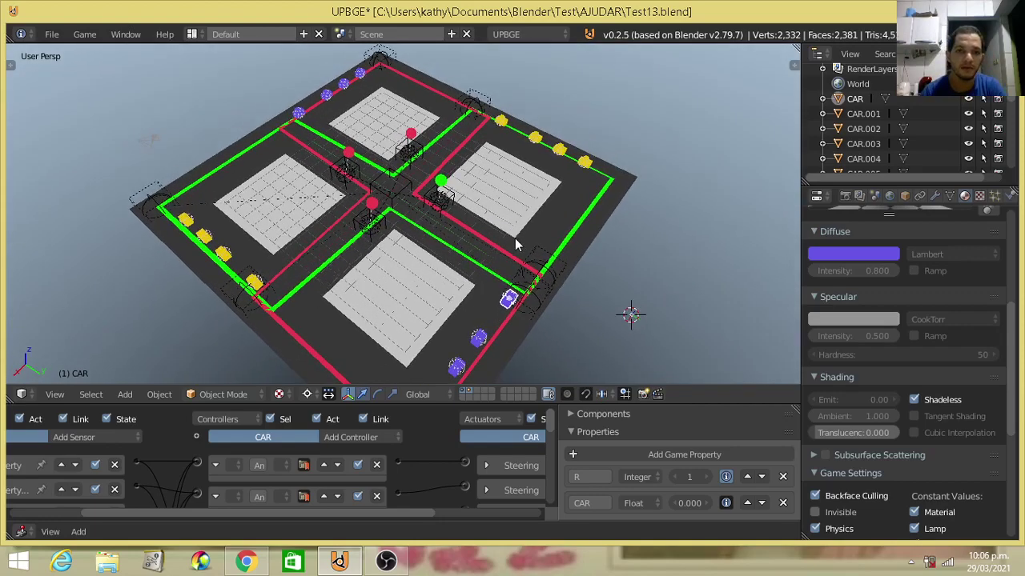
click(51, 34)
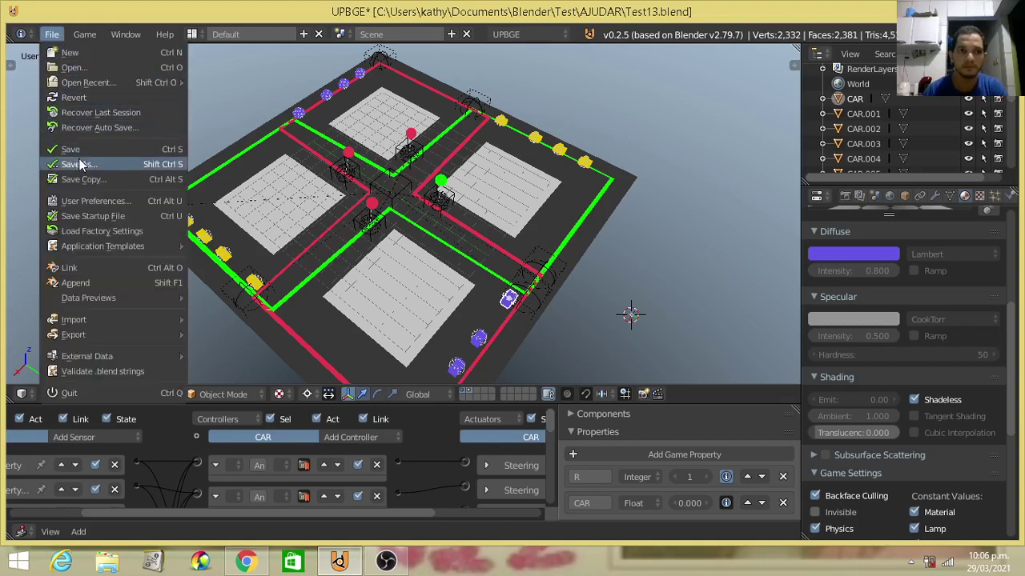
click(90, 152)
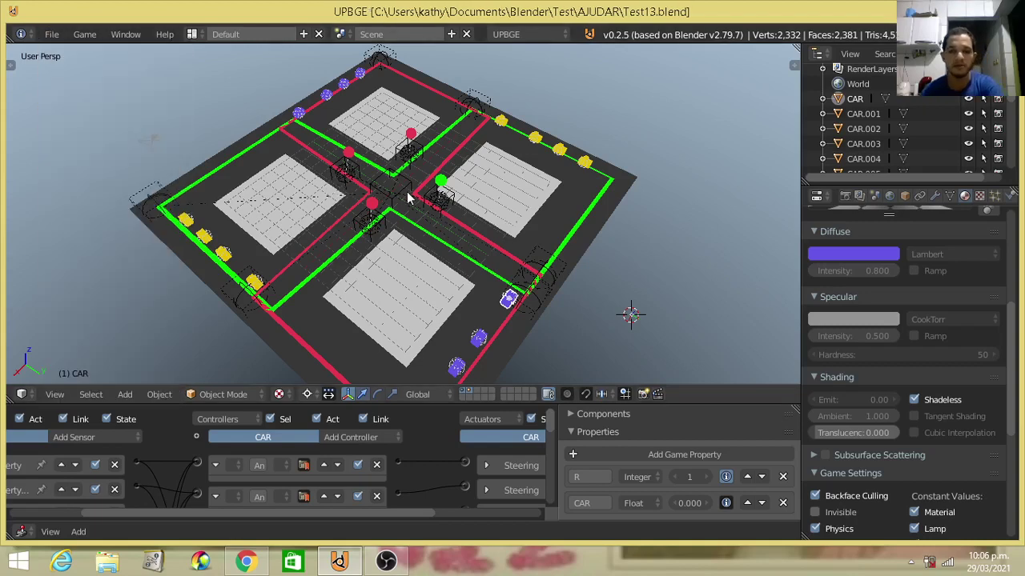
Start the game engine with P so the cars drive their paths and stop at the lights
key(p)
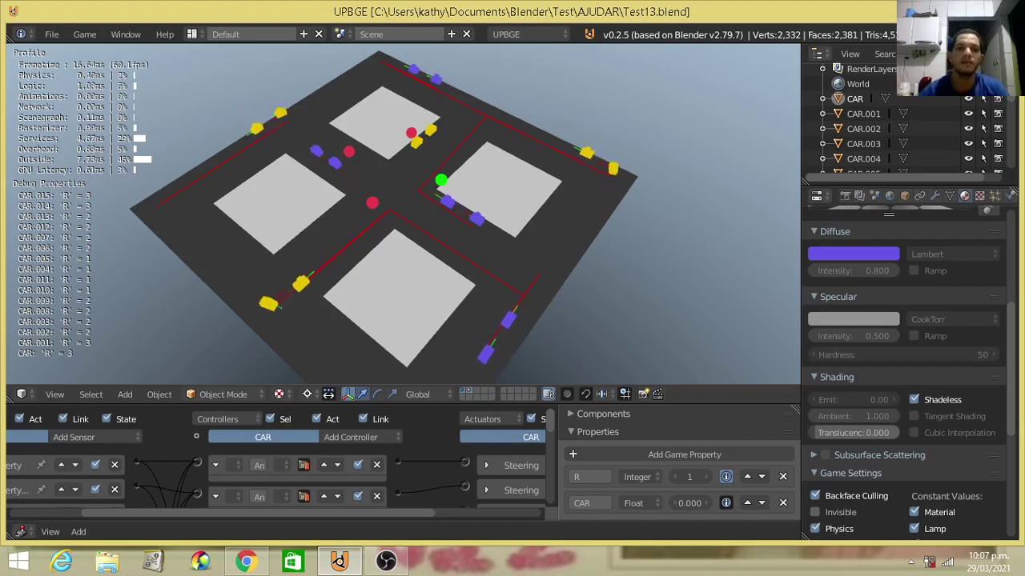
Stop the simulation, run it briefly with P, and stop it again
key(Escape)
key(p)
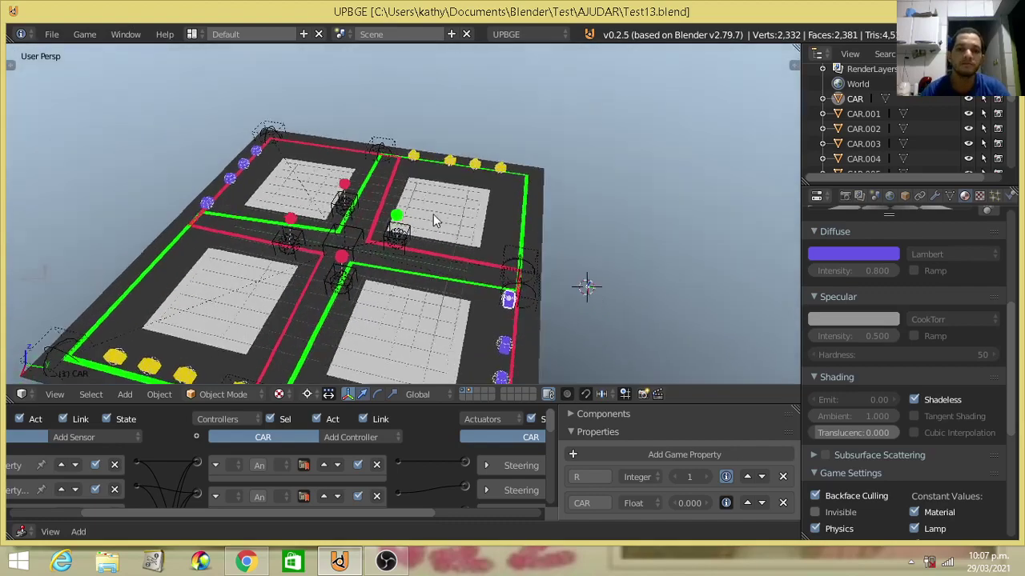
key(Escape)
Orbit and zoom in until the road board sits diamond-wise, then maximize the 3D view with Ctrl+Up
middle_drag(366, 291, 542, 283)
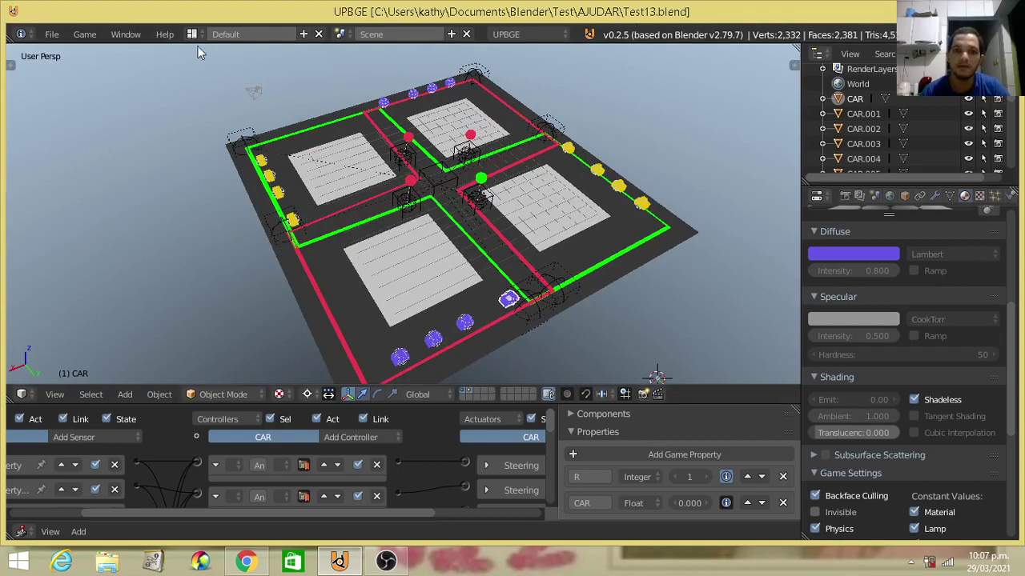
scroll(581, 225, down, 3)
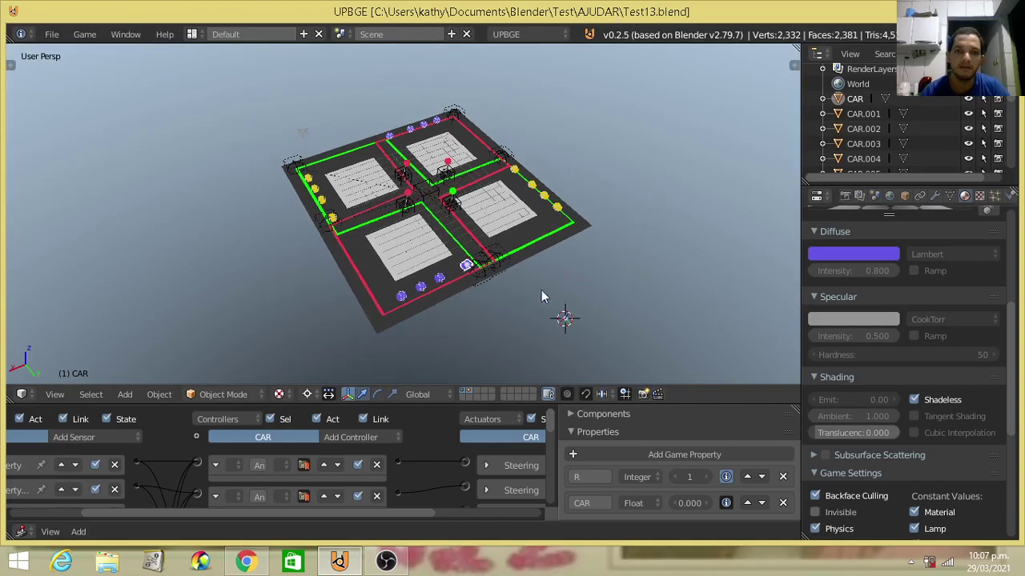
scroll(468, 250, up, 3)
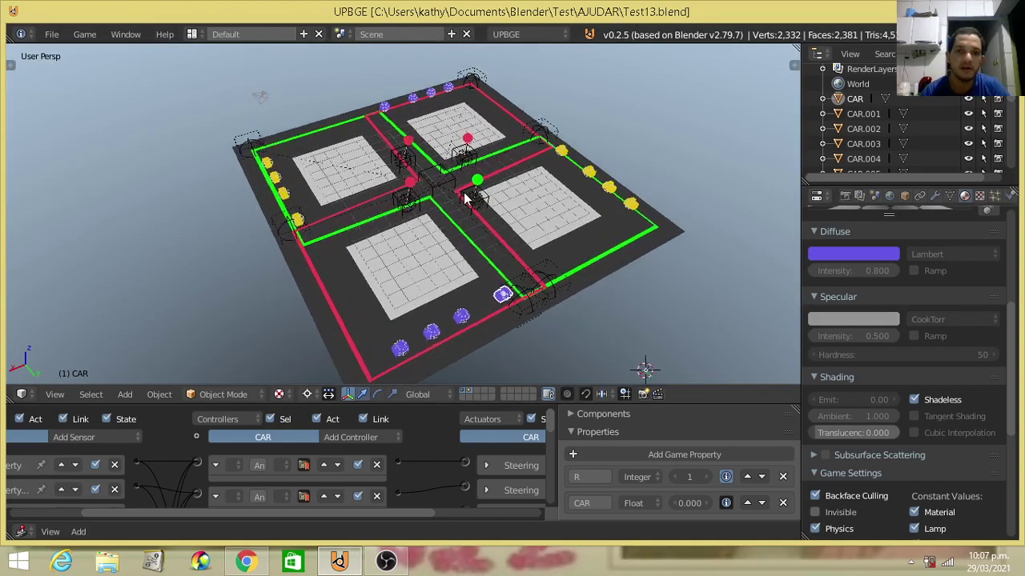
mouse_move(469, 194)
middle_down()
mouse_move(534, 214)
mouse_move(697, 214)
middle_up()
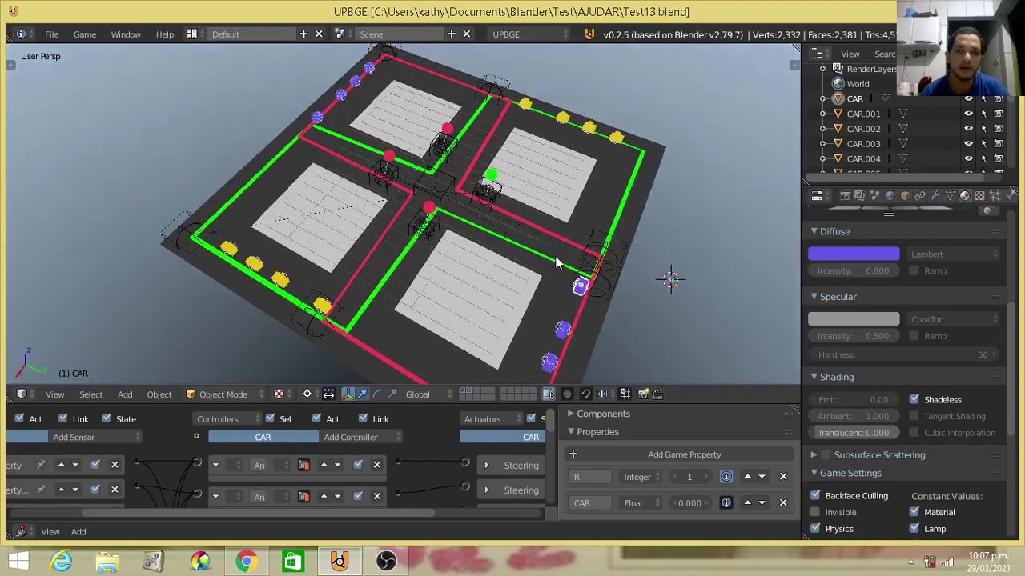
scroll(517, 257, up, 2)
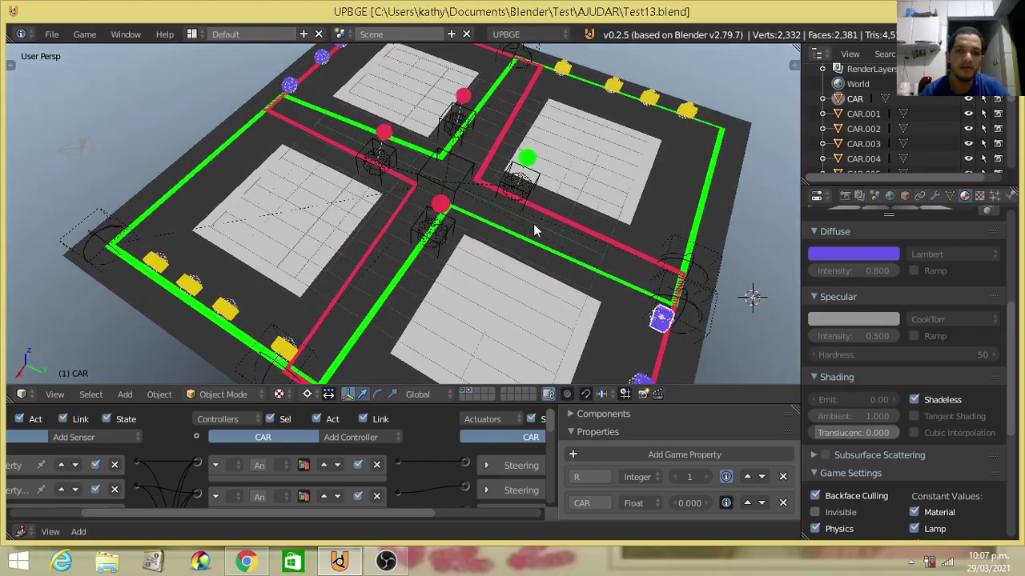
scroll(529, 245, up, 1)
scroll(507, 269, up, 2)
scroll(380, 250, up, 1)
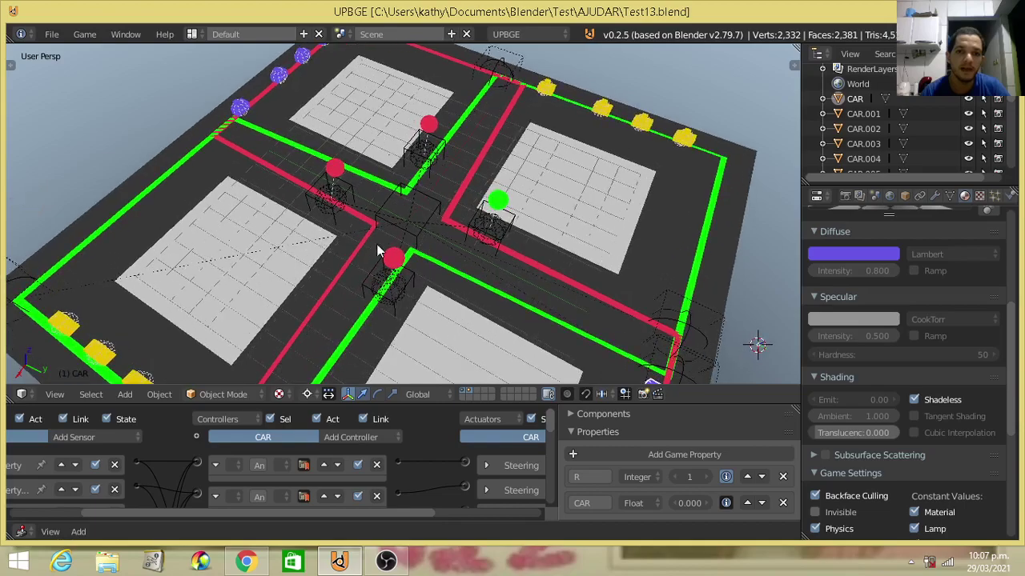
scroll(437, 257, down, 4)
scroll(419, 222, up, 1)
scroll(507, 232, up, 1)
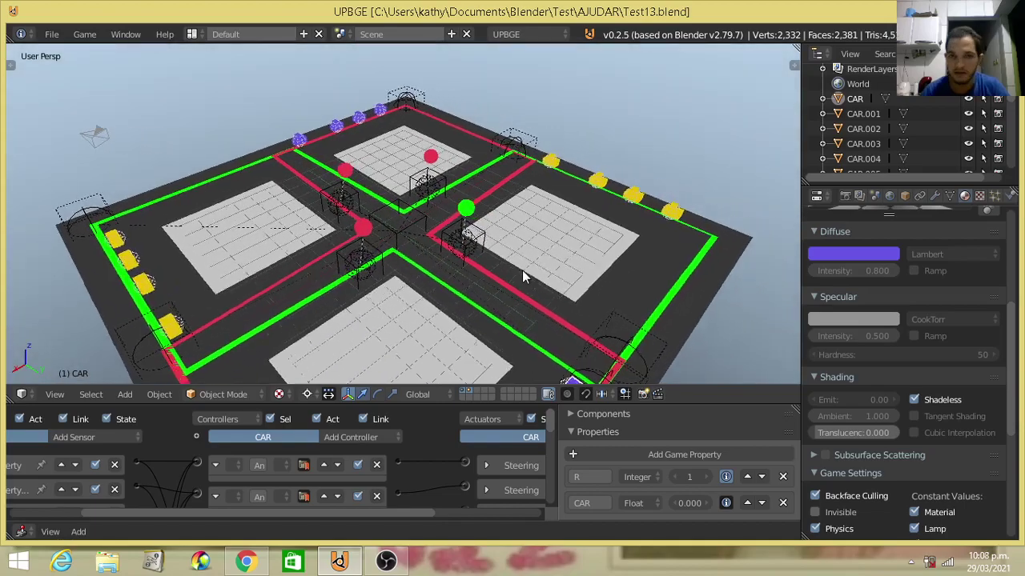
scroll(522, 269, up, 1)
scroll(484, 247, up, 1)
scroll(499, 197, up, 2)
scroll(561, 267, up, 1)
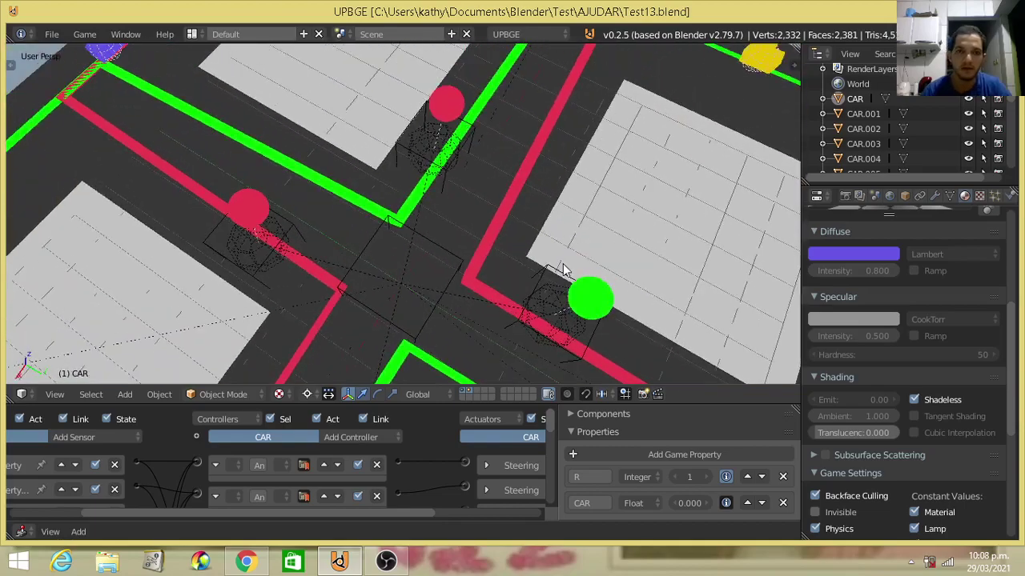
scroll(560, 290, down, 4)
mouse_move(561, 290)
middle_down()
mouse_move(540, 293)
mouse_move(475, 259)
mouse_move(491, 259)
middle_up()
scroll(538, 272, up, 2)
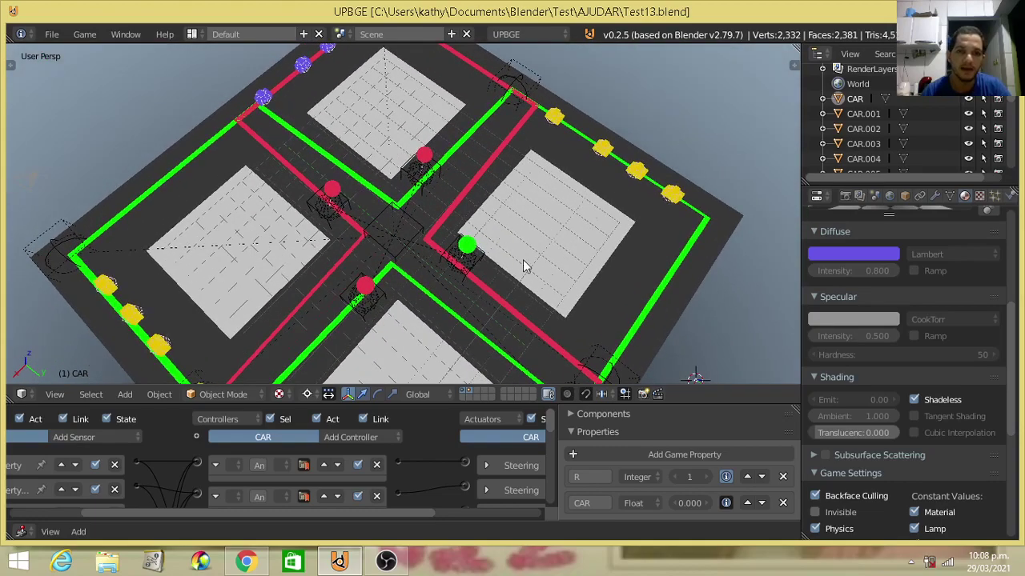
scroll(509, 282, up, 1)
scroll(514, 293, up, 1)
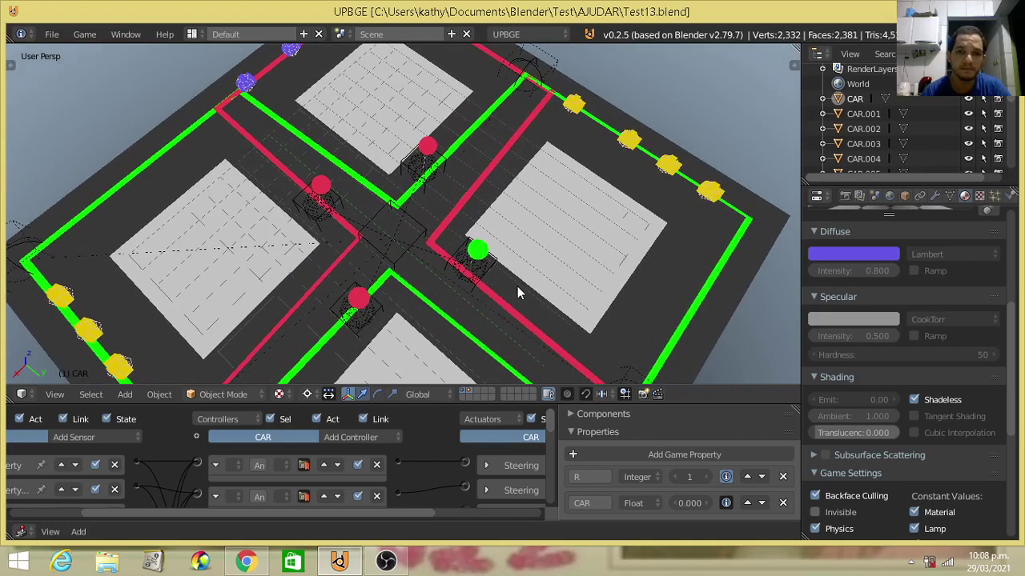
key(ctrl+Up)
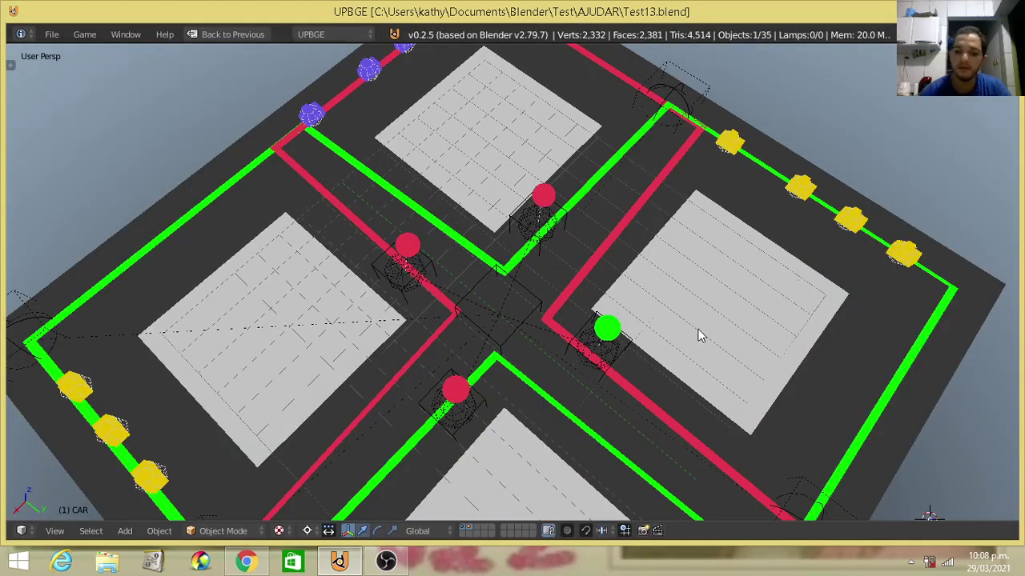
Start the traffic simulation with P in the maximized 3D view
key(p)
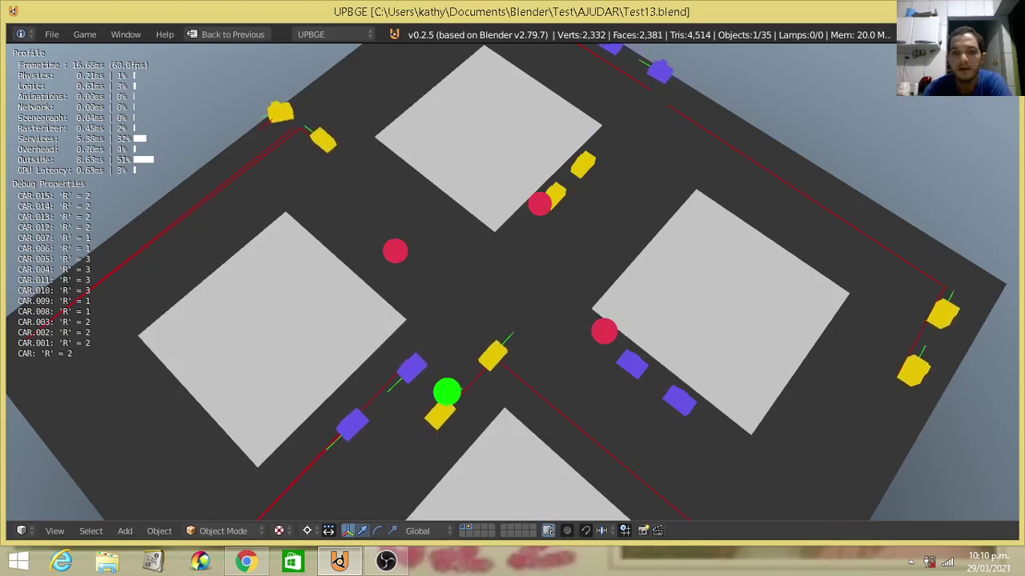
Stop the game, orbit out over the whole board, and select the Navmesh without rotating it
key(Escape)
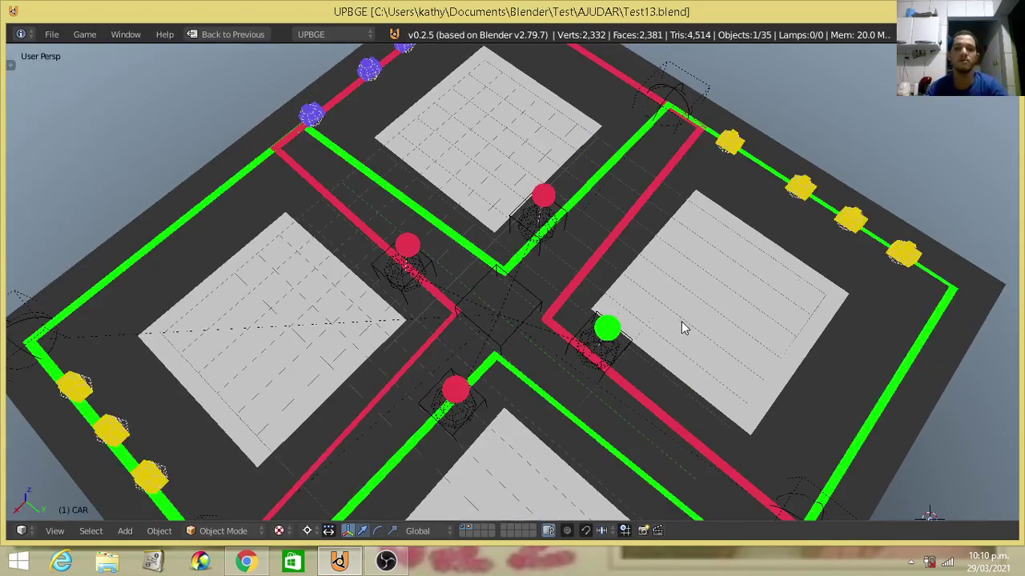
mouse_move(679, 328)
middle_down()
mouse_move(673, 392)
mouse_move(645, 430)
mouse_move(659, 393)
mouse_move(606, 329)
mouse_move(608, 350)
mouse_move(578, 314)
mouse_move(584, 296)
mouse_move(594, 303)
mouse_move(592, 319)
mouse_move(472, 287)
mouse_move(520, 249)
mouse_move(535, 282)
mouse_move(515, 292)
mouse_move(544, 283)
mouse_move(568, 247)
mouse_move(585, 283)
mouse_move(578, 296)
mouse_move(537, 300)
mouse_move(550, 281)
mouse_move(544, 298)
mouse_move(570, 296)
mouse_move(574, 307)
mouse_move(566, 235)
mouse_move(625, 220)
mouse_move(640, 248)
mouse_move(630, 248)
mouse_move(636, 237)
middle_up()
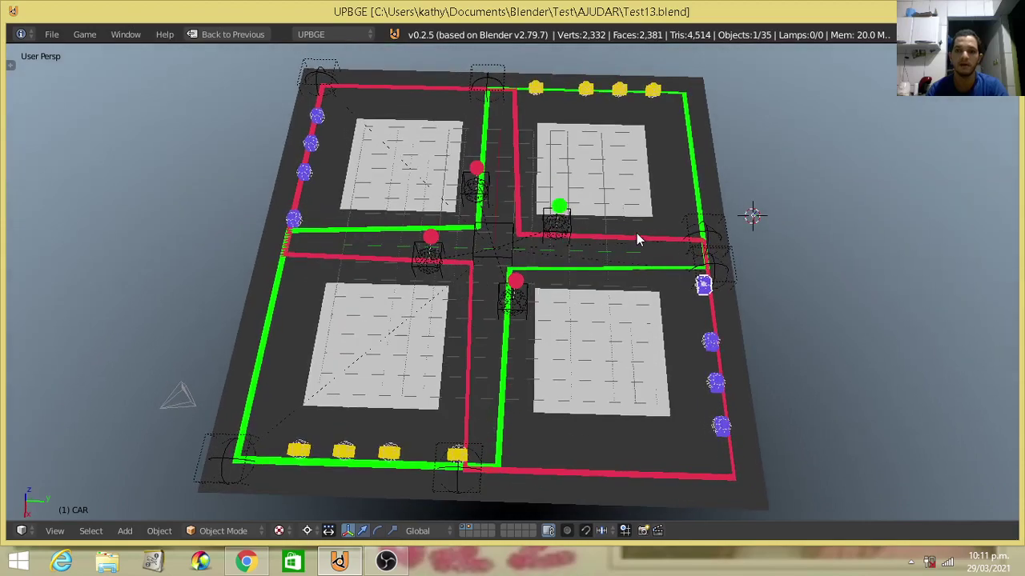
right_click(664, 258)
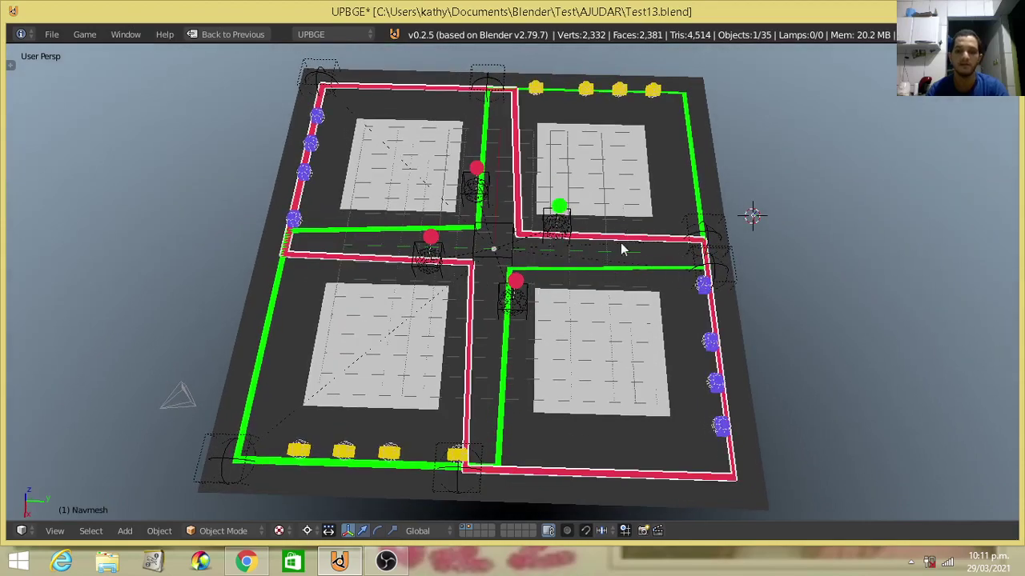
key(r)
right_click(590, 237)
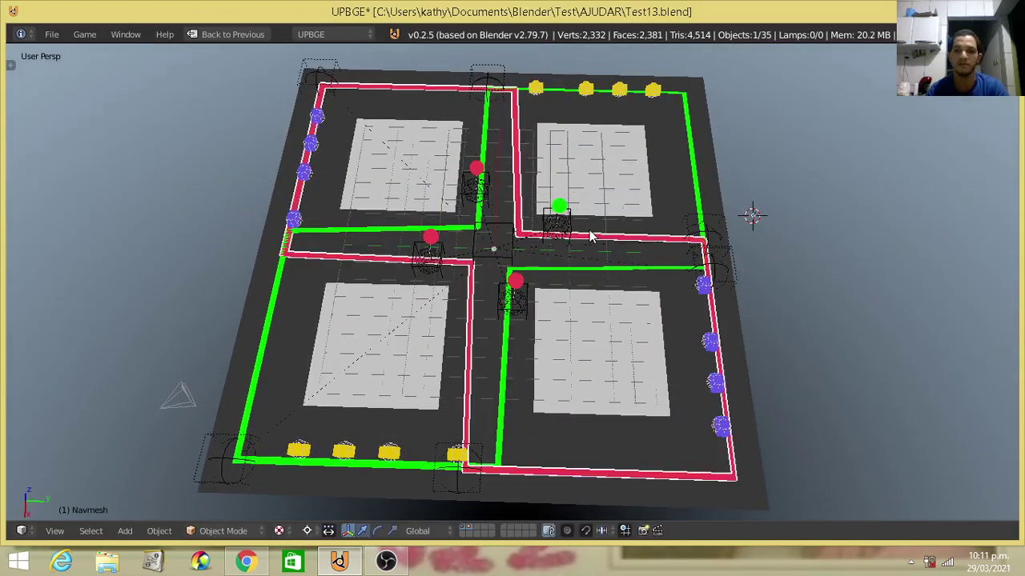
Cycle through the overlapping navigation meshes until Navmesh2 is selected, then tilt the view slightly
right_click(681, 165)
right_click(728, 165)
right_click(755, 276)
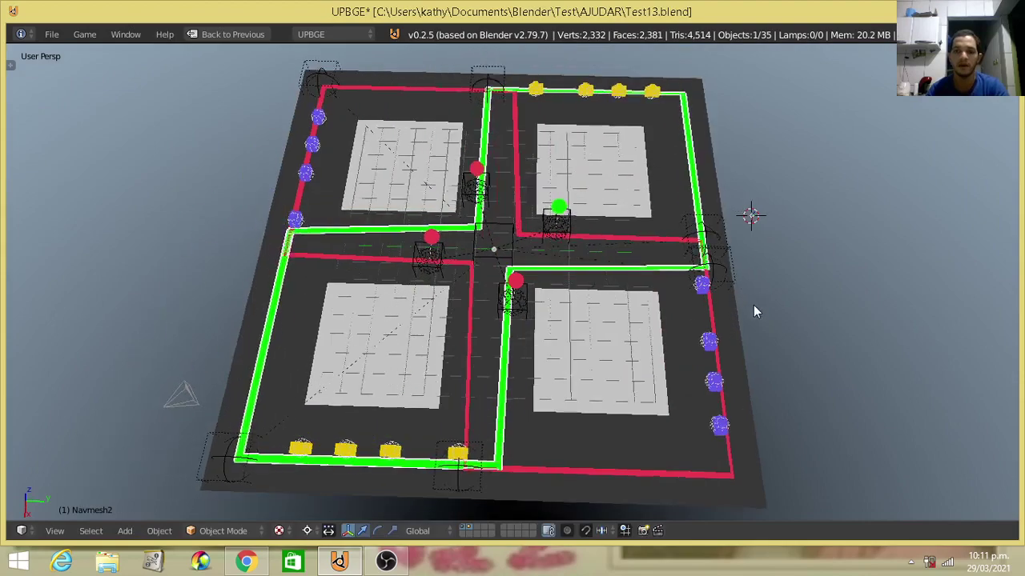
scroll(755, 306, down, 2)
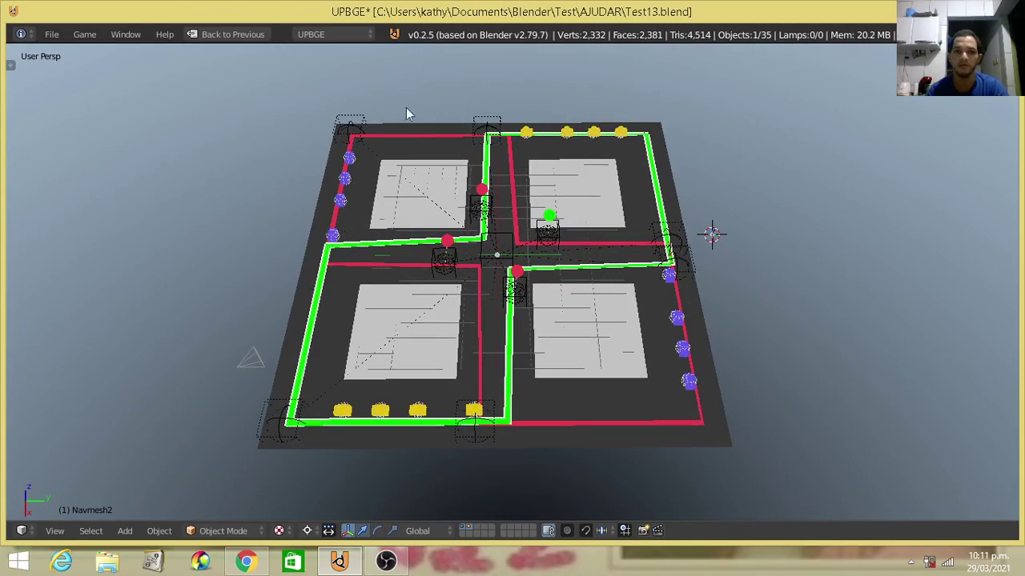
scroll(659, 288, up, 2)
scroll(671, 276, up, 1)
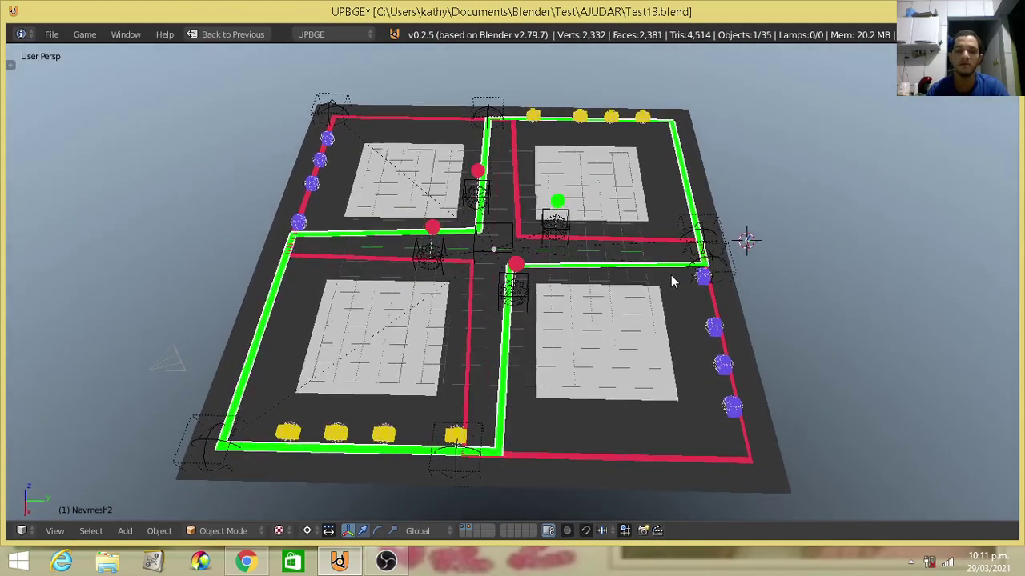
mouse_move(675, 280)
middle_down()
mouse_move(661, 271)
mouse_move(727, 267)
mouse_move(730, 280)
mouse_move(673, 287)
mouse_move(591, 258)
mouse_move(576, 296)
mouse_move(597, 307)
middle_up()
Restart the traffic simulation with P over the 3D viewport
key(p)
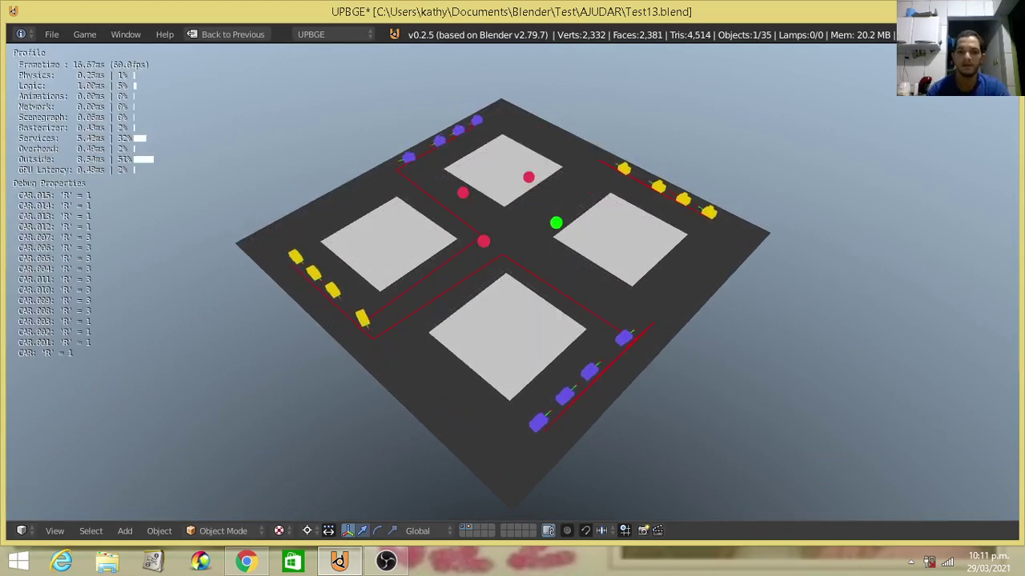